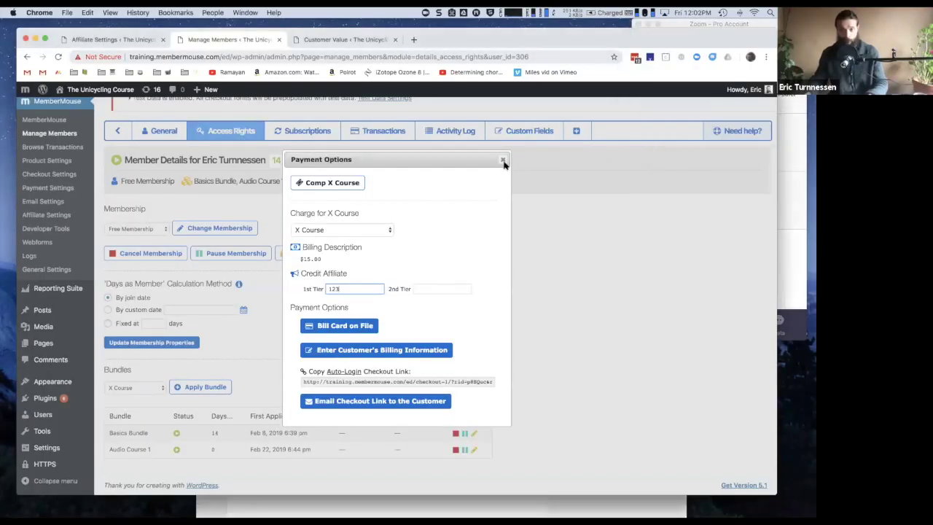
Step: Close the Payment Options window to return to the member's details showing $15.00 lifetime value
click(502, 160)
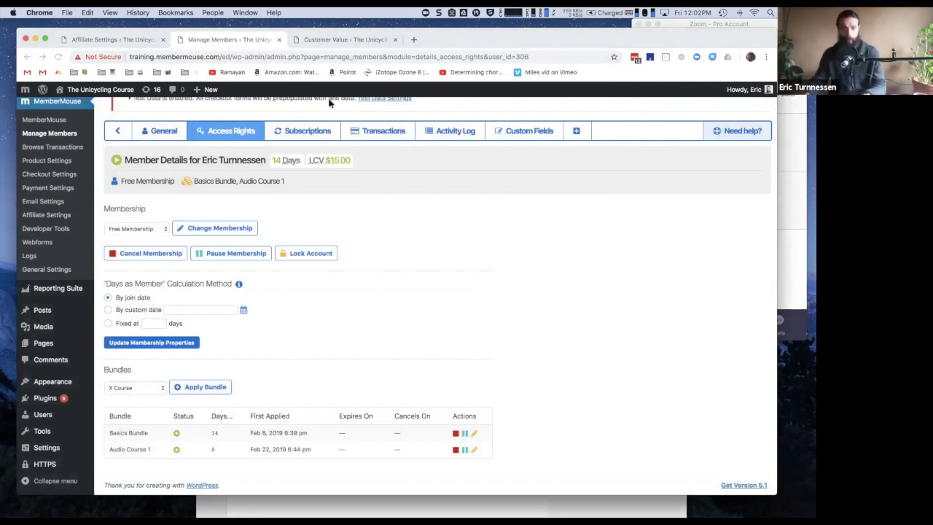
click(133, 155)
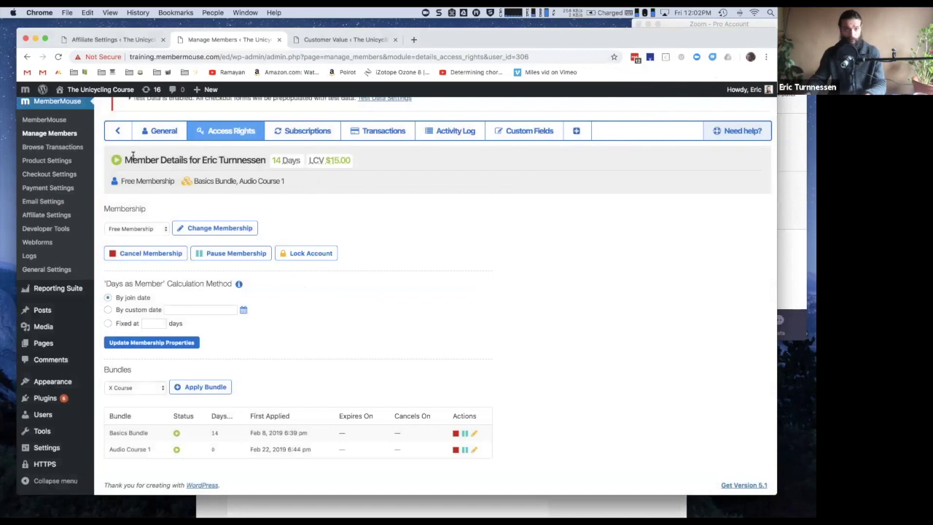
Step: Open Product Settings and select X Course's full Buy Now purchase link SmartTag code
click(73, 161)
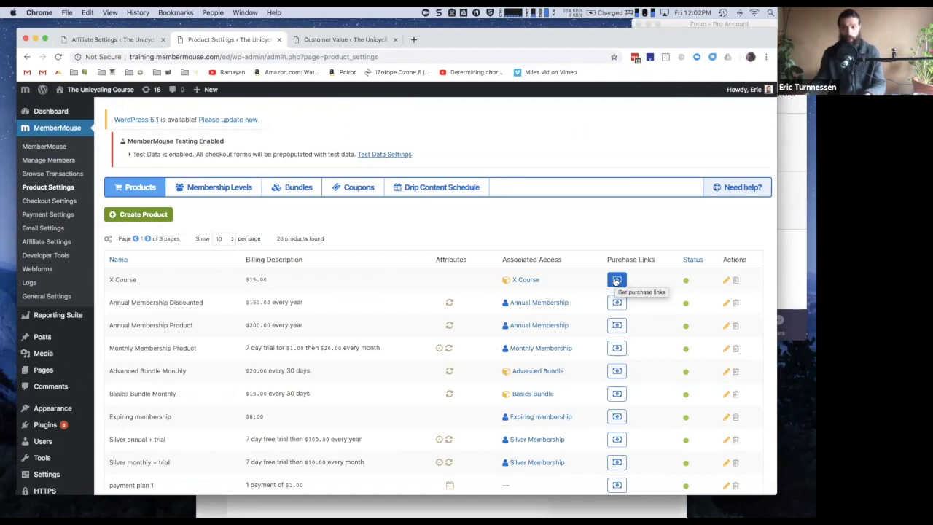
click(616, 281)
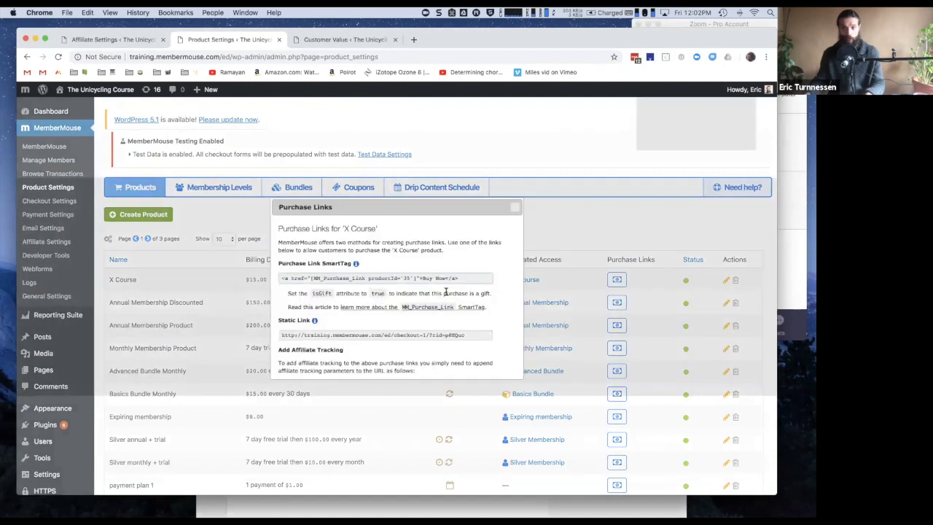
click(338, 278)
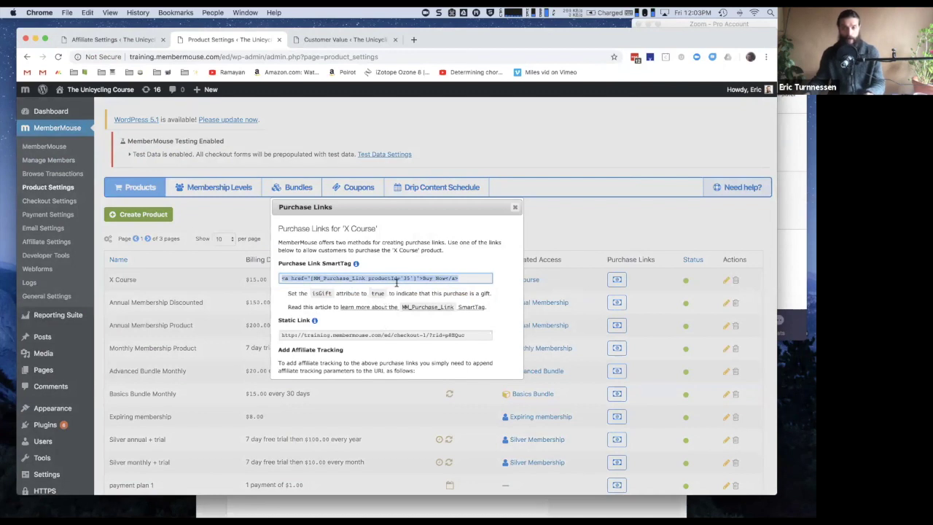
click(311, 279)
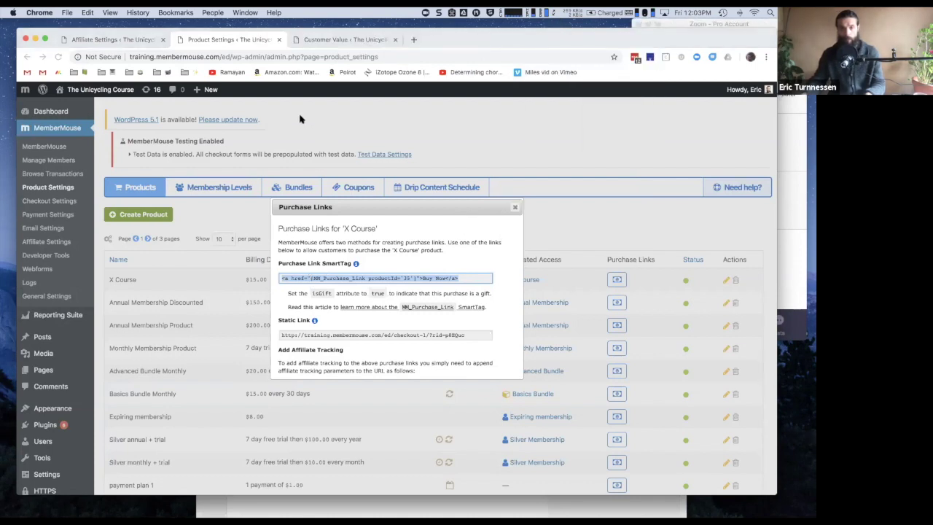
click(416, 278)
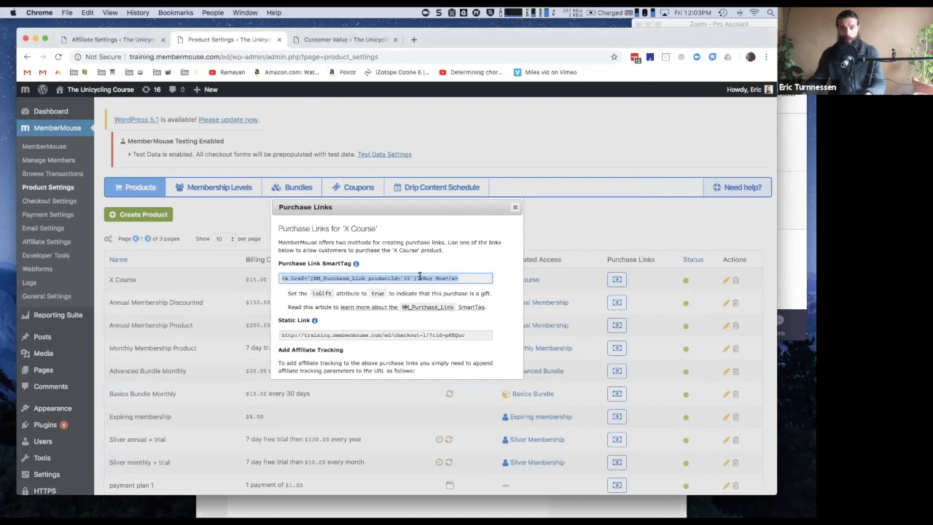
drag(281, 278, 461, 278)
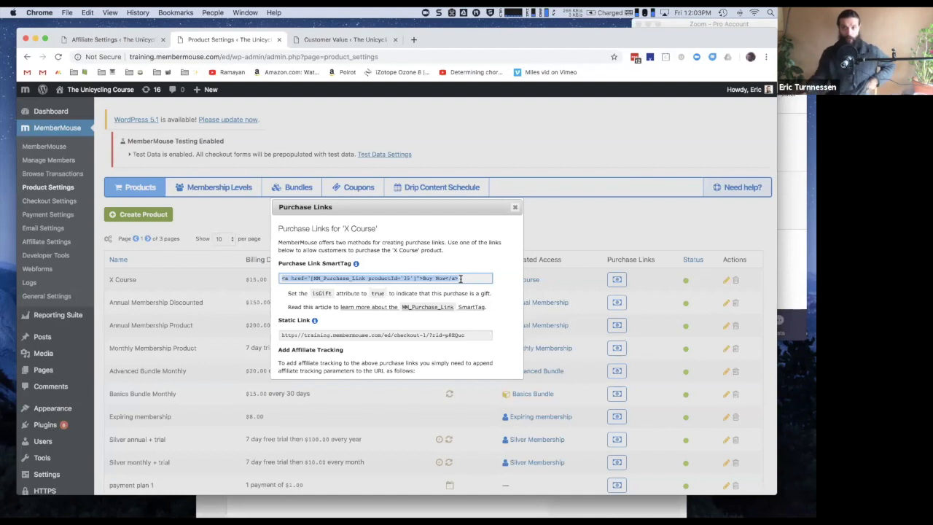
Step: Close the Purchase Links dialog and scroll down the product list
click(515, 209)
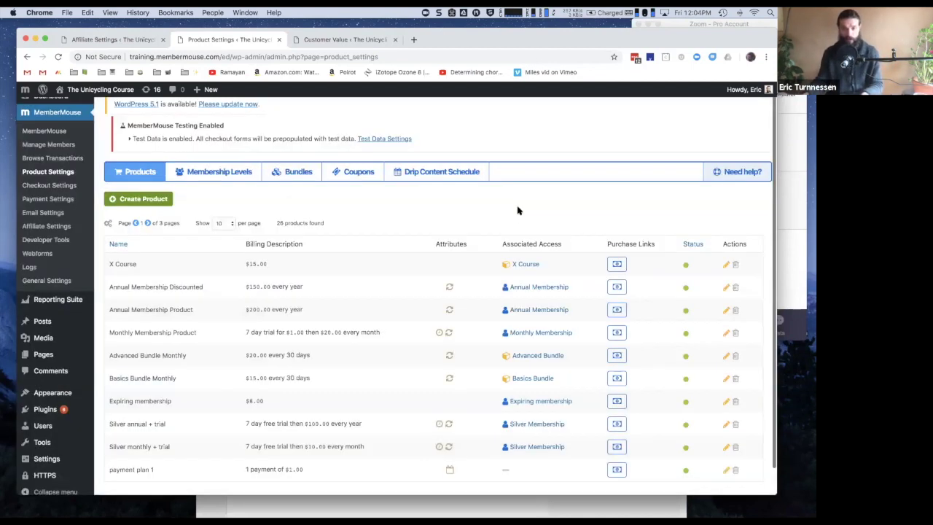
scroll(482, 217, down, 2)
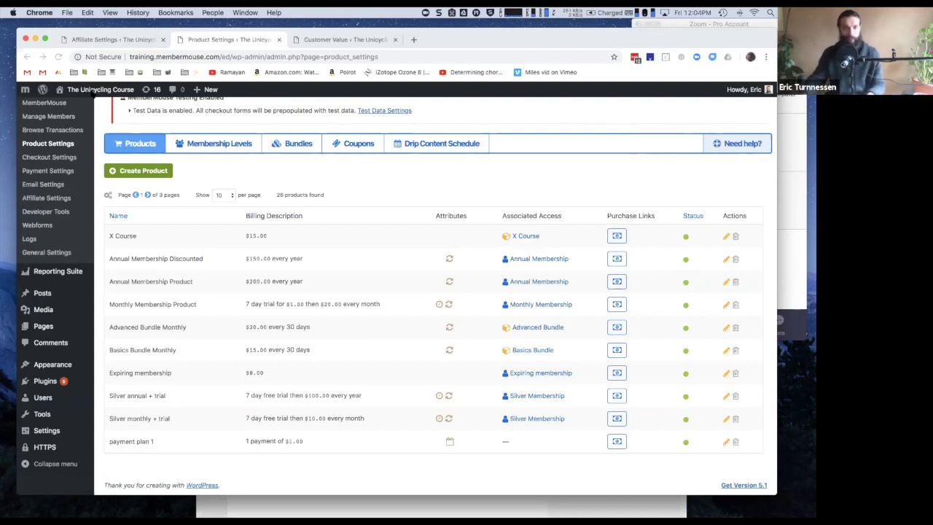
click(328, 182)
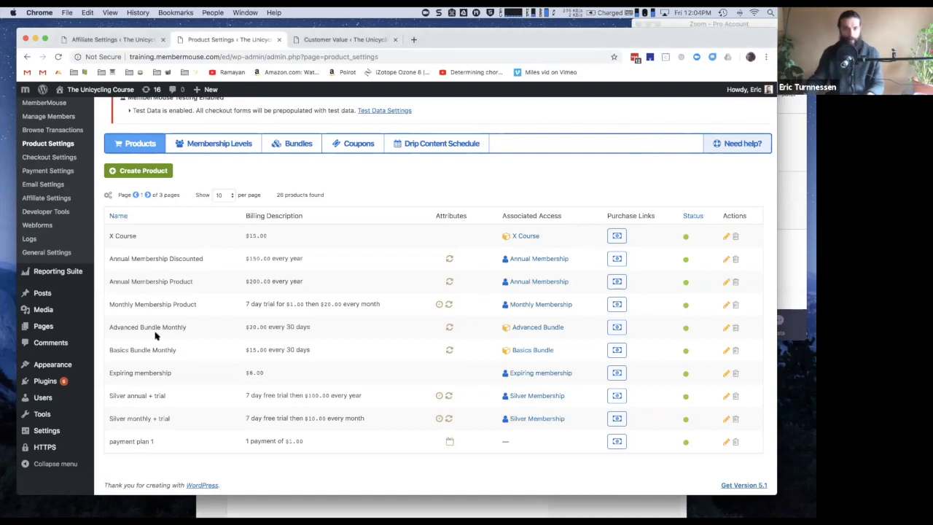
scroll(156, 335, down, 1)
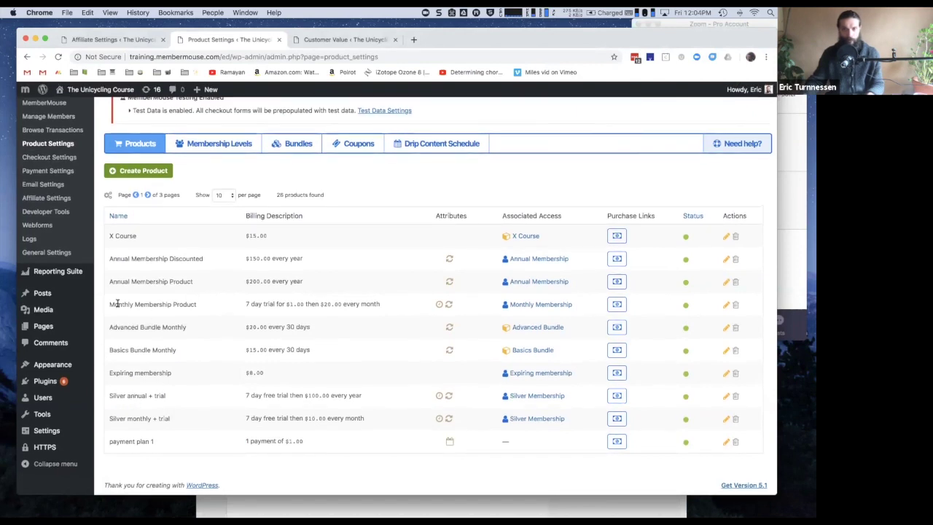
Step: Check the Monthly and Annual Membership Product entries, then bring up link options for All Pages
drag(118, 304, 191, 305)
drag(130, 281, 113, 306)
click(201, 294)
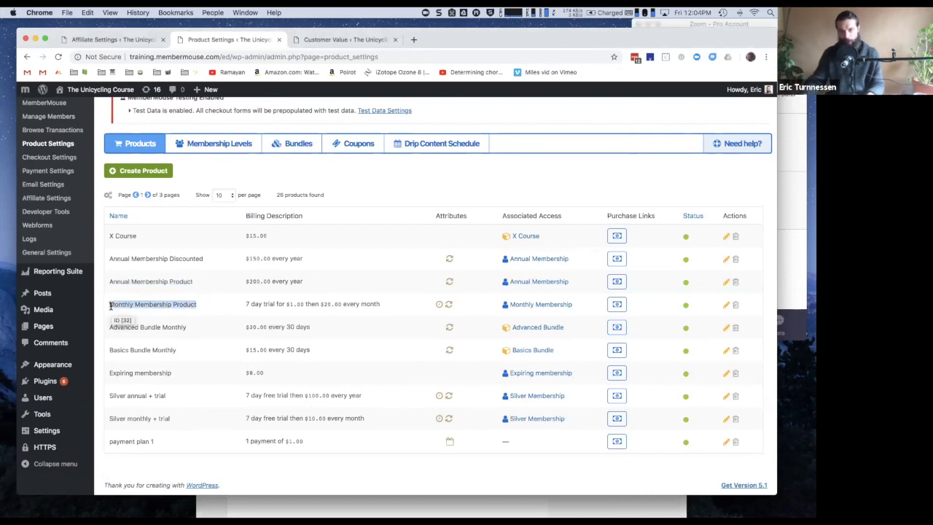
click(111, 305)
drag(109, 281, 195, 282)
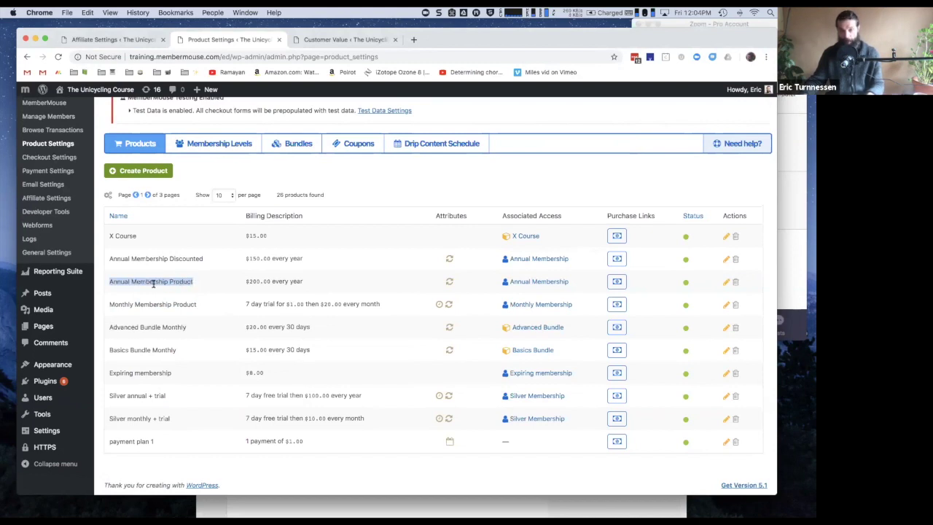
click(183, 281)
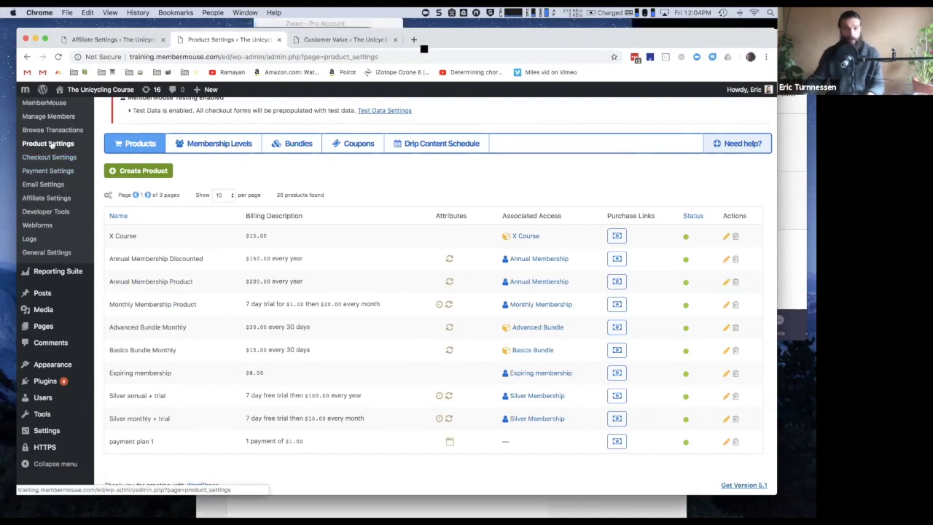
mouse_move(48, 329)
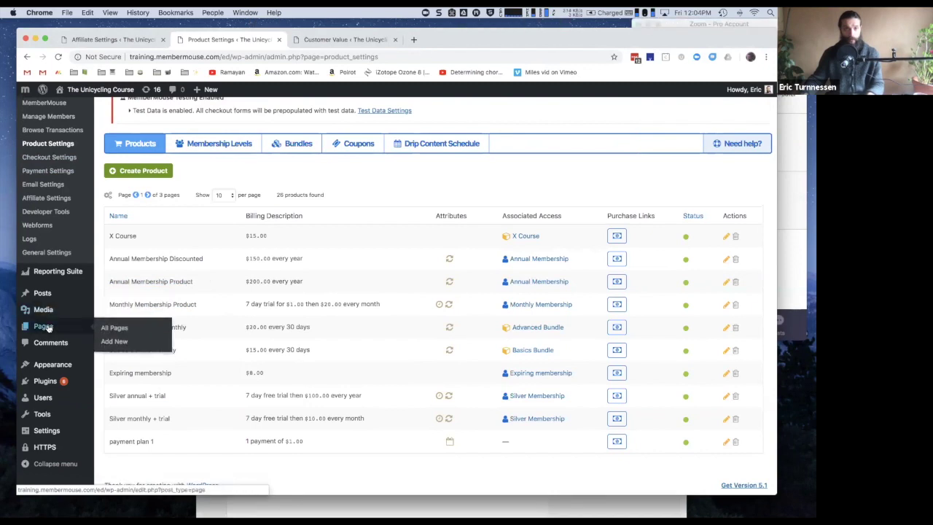
right_click(103, 327)
Step: Open All Pages in a new tab, add a page titled 'Upgrade Offer', and save the draft
click(120, 330)
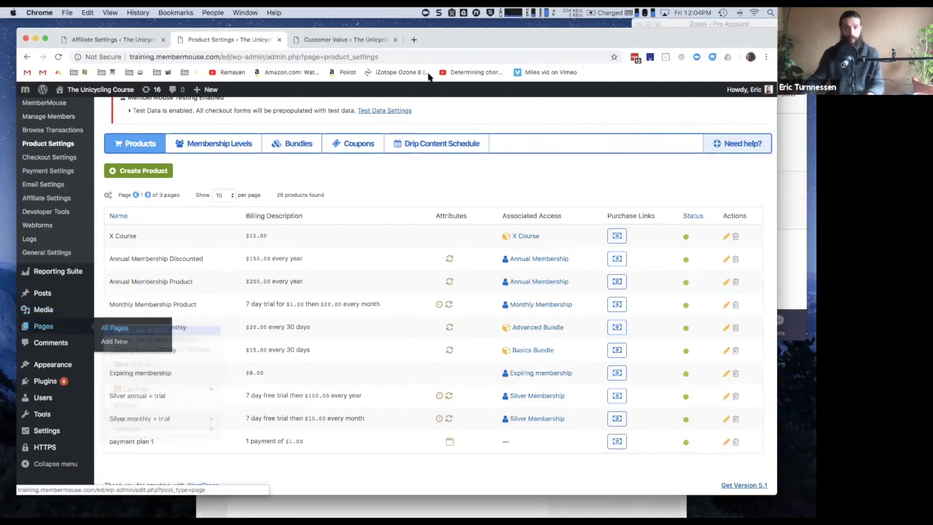
click(318, 45)
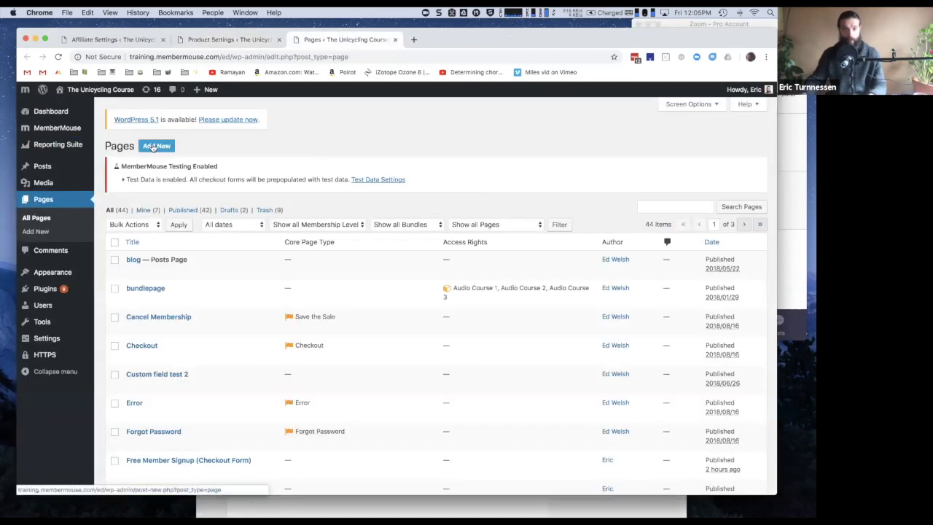
click(153, 147)
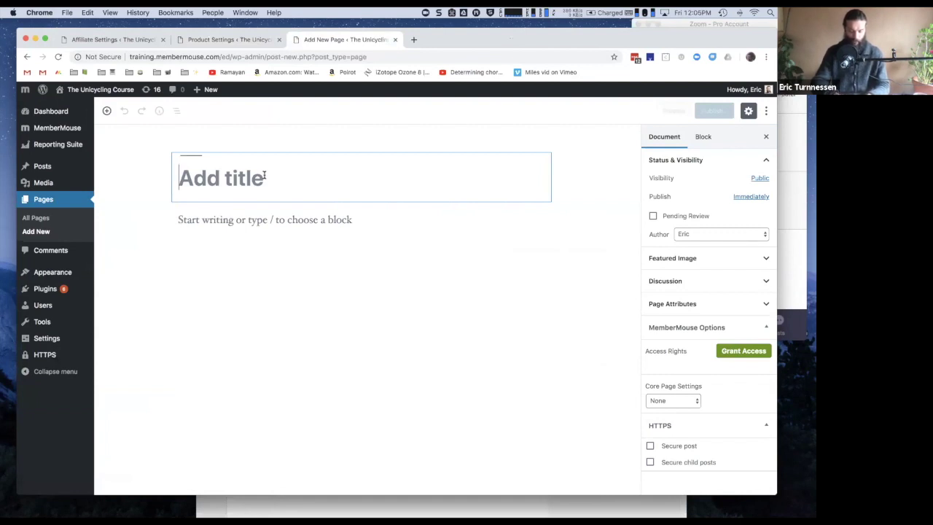
text(Upgr)
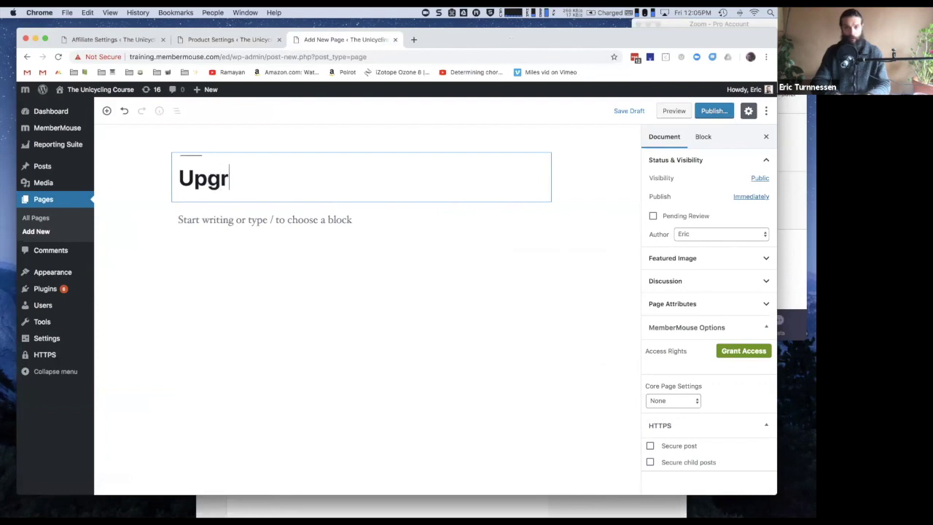
text(ade Offer)
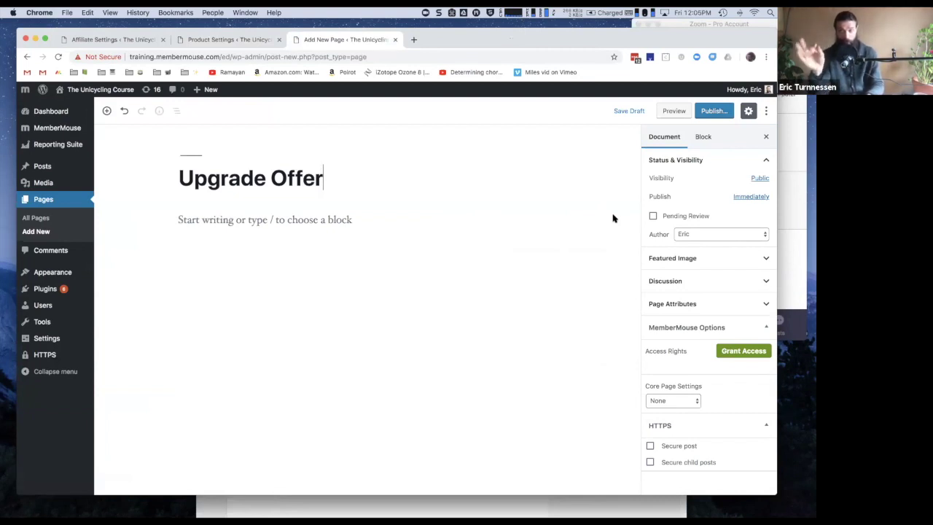
key(super+s)
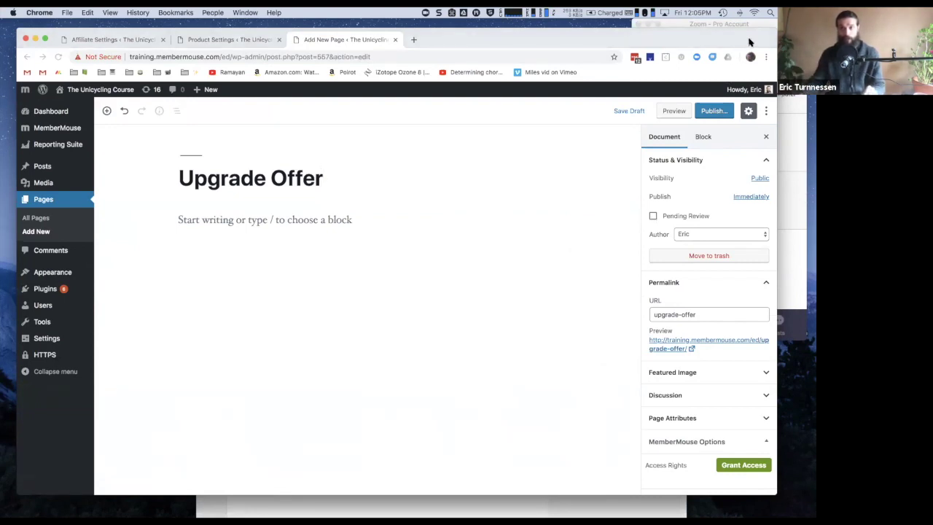
scroll(710, 279, down, 3)
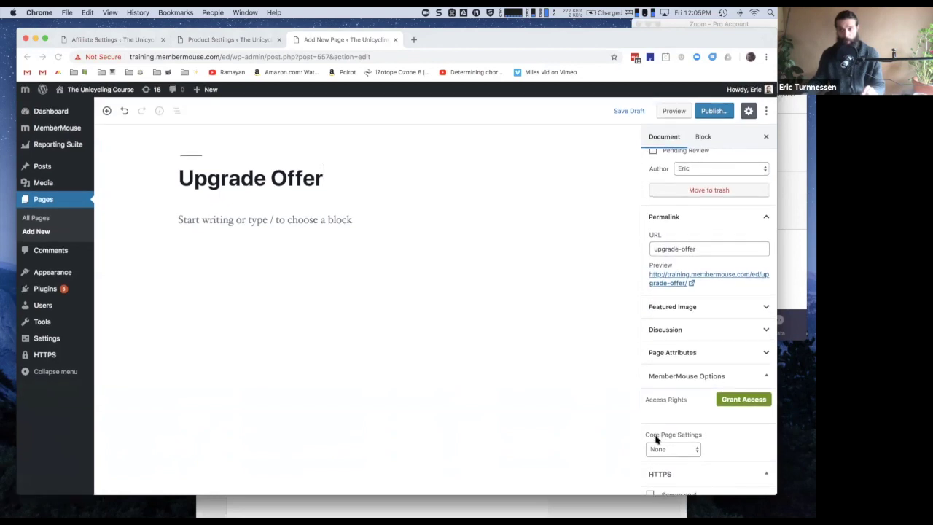
click(669, 450)
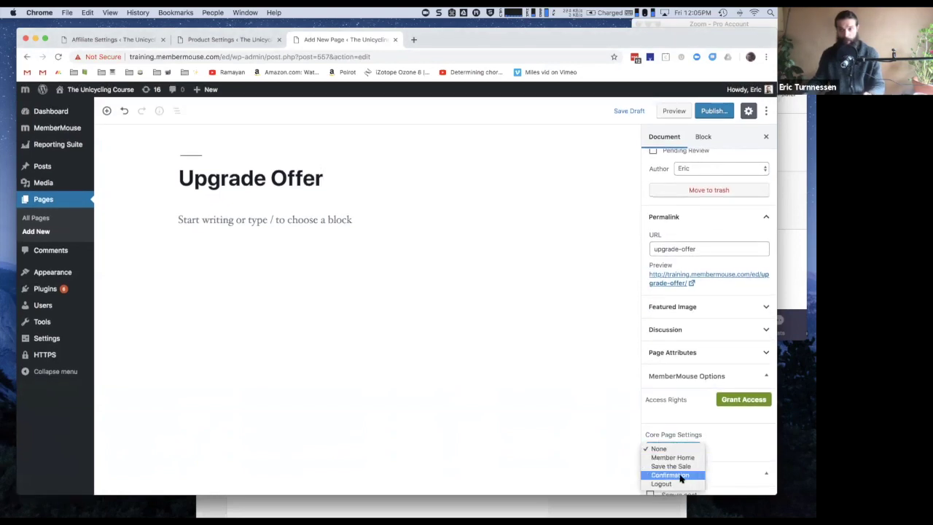
click(681, 475)
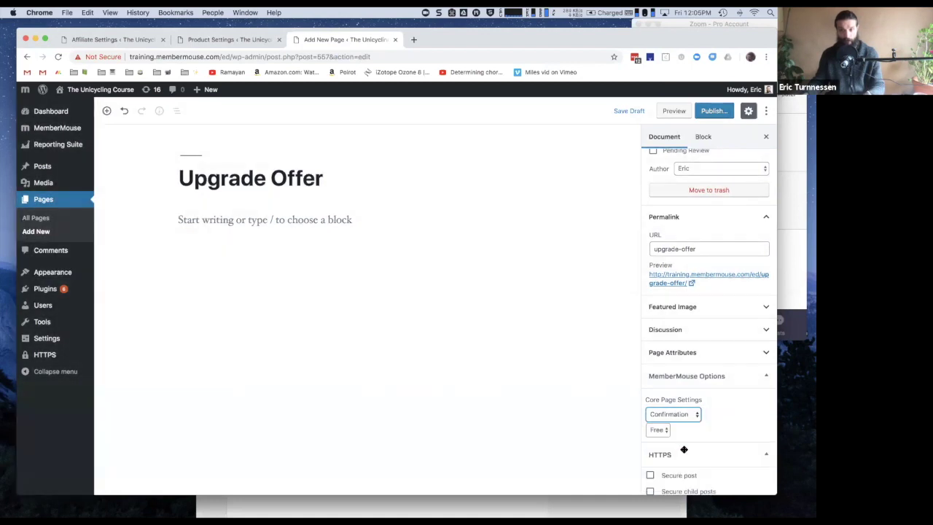
click(662, 431)
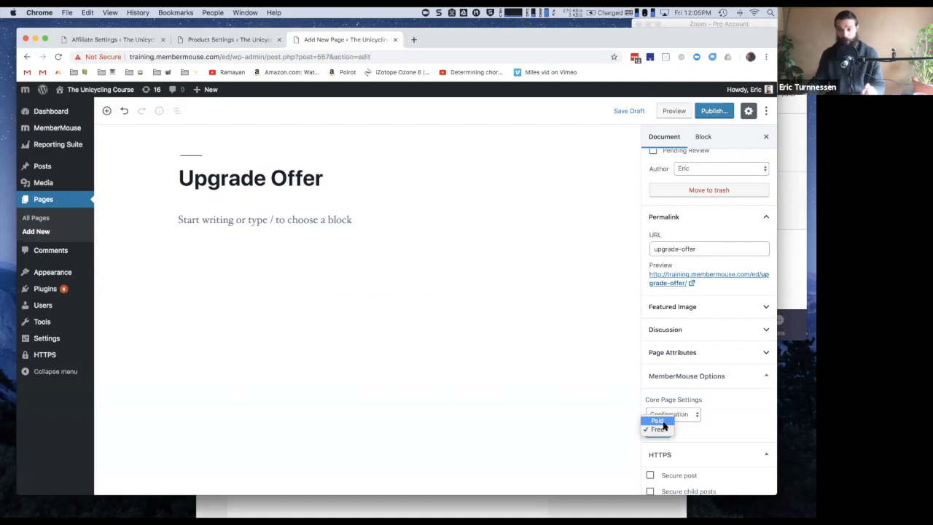
click(663, 423)
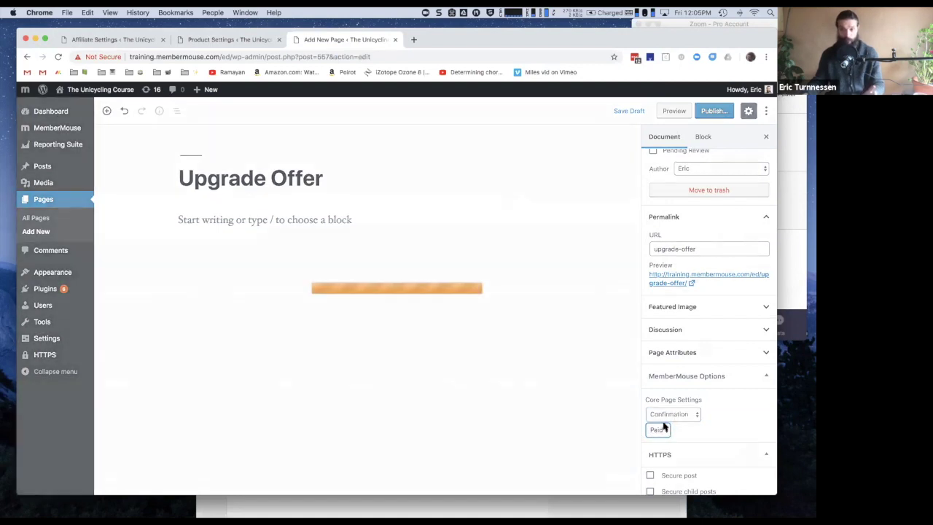
scroll(692, 426, down, 6)
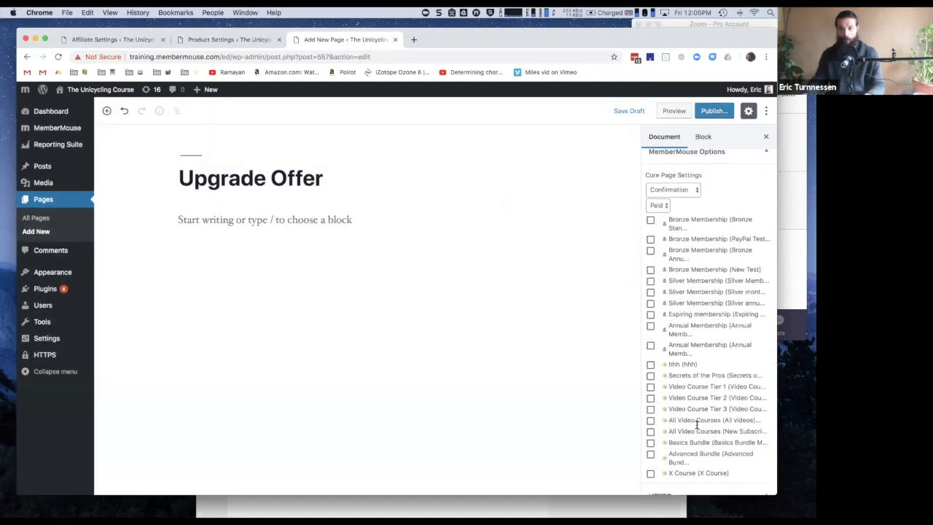
scroll(695, 424, down, 1)
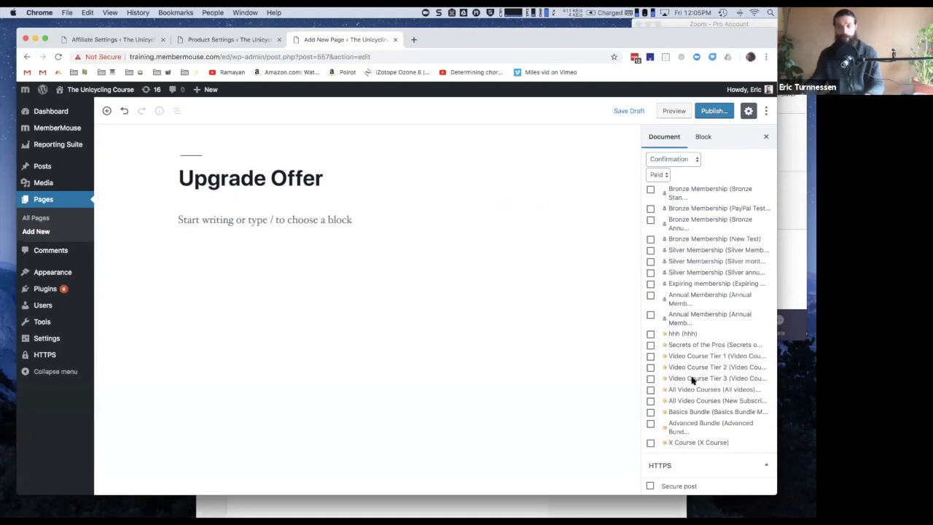
scroll(694, 427, up, 1)
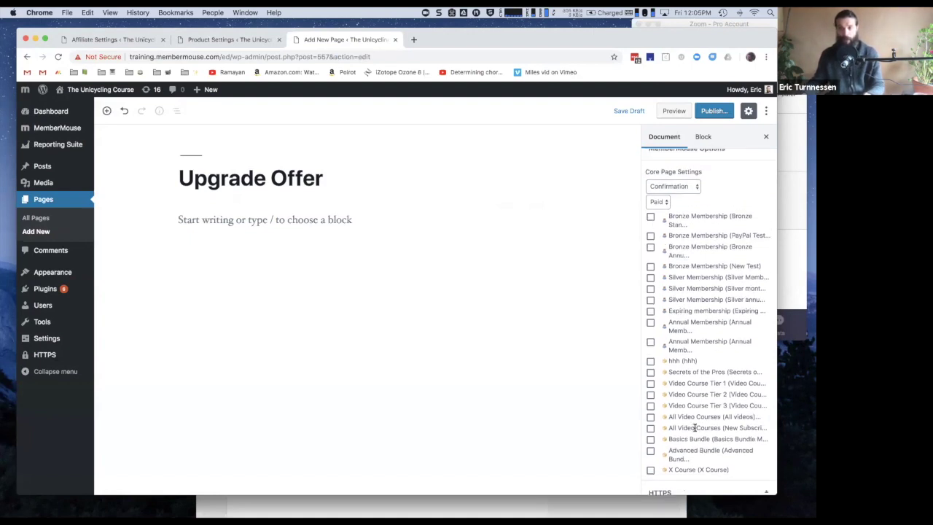
scroll(694, 427, up, 1)
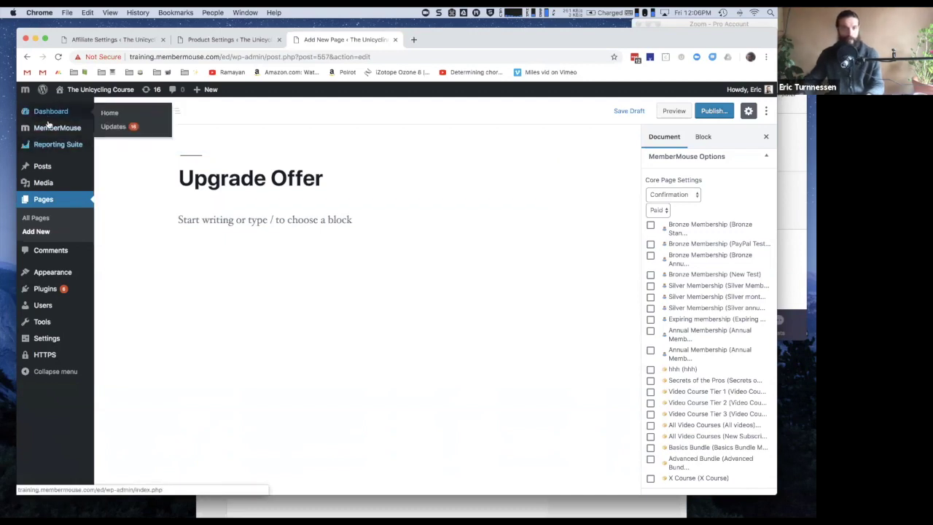
mouse_move(58, 128)
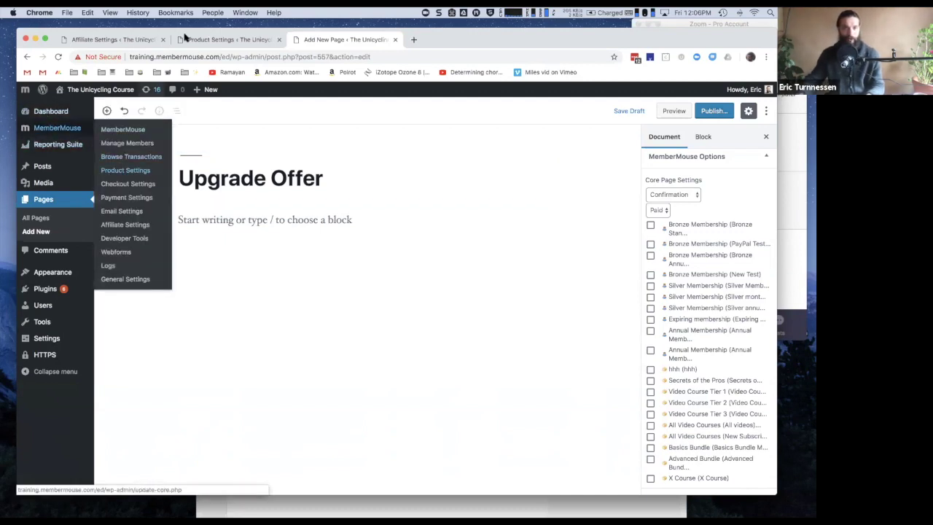
click(203, 40)
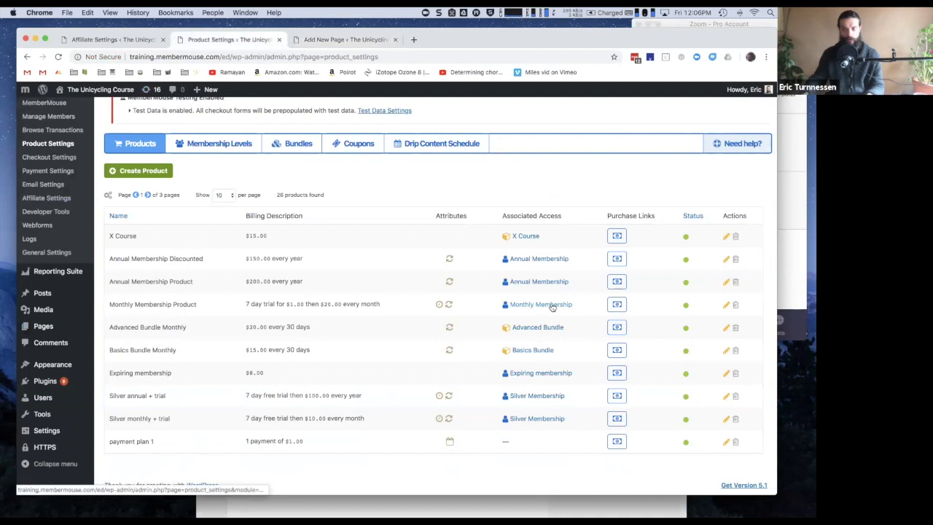
click(131, 42)
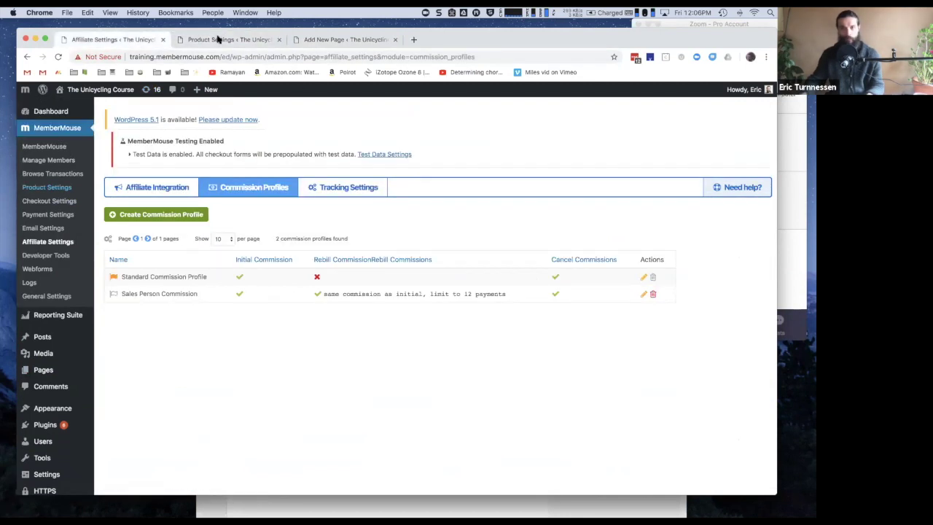
click(265, 42)
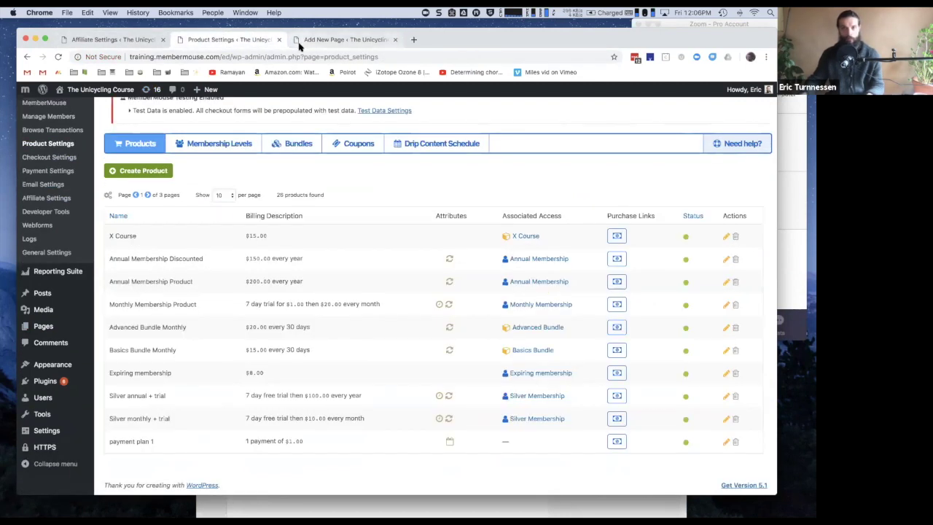
click(298, 44)
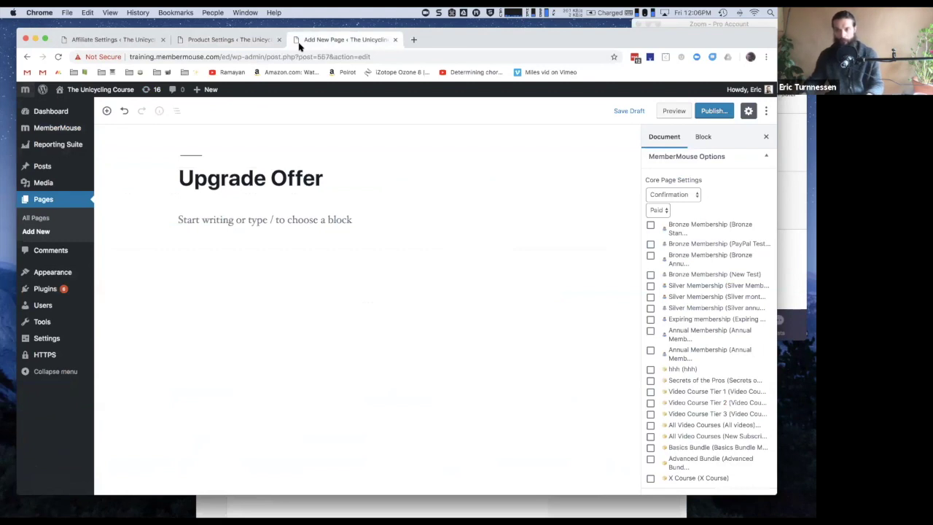
scroll(686, 251, down, 2)
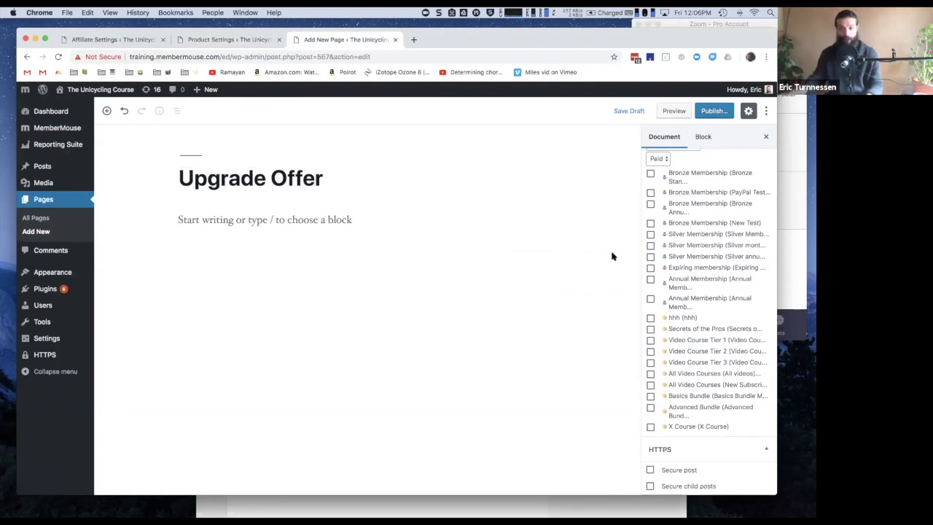
scroll(659, 226, up, 2)
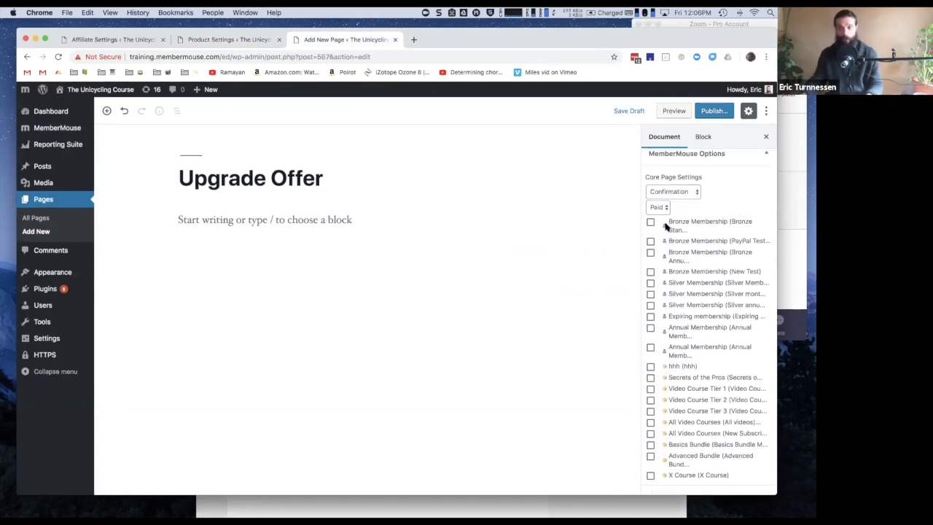
scroll(665, 227, down, 1)
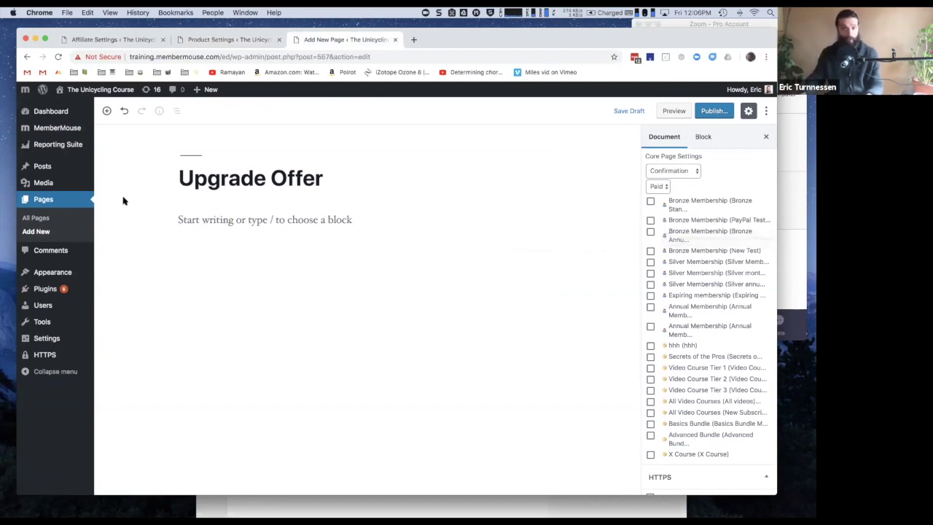
click(45, 203)
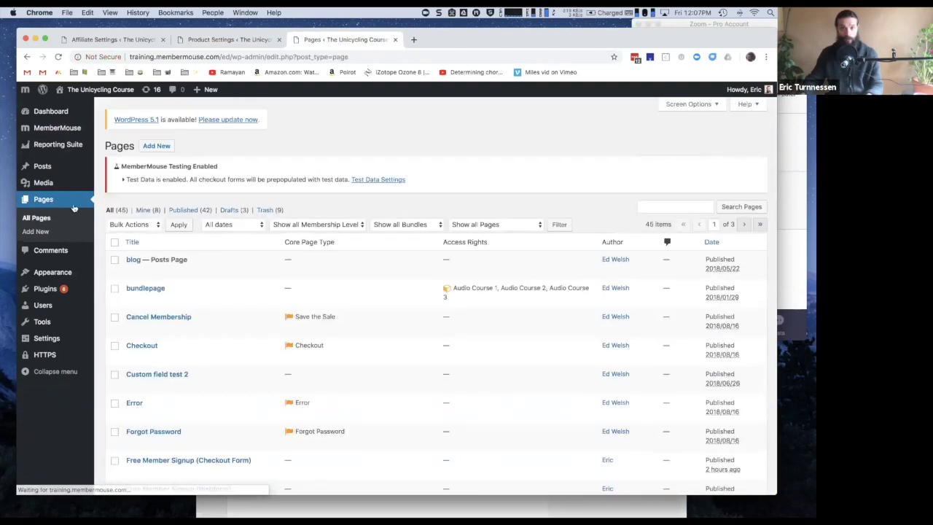
Step: Filter the pages list to MM Core Pages and open the Upsell Page for editing
click(474, 224)
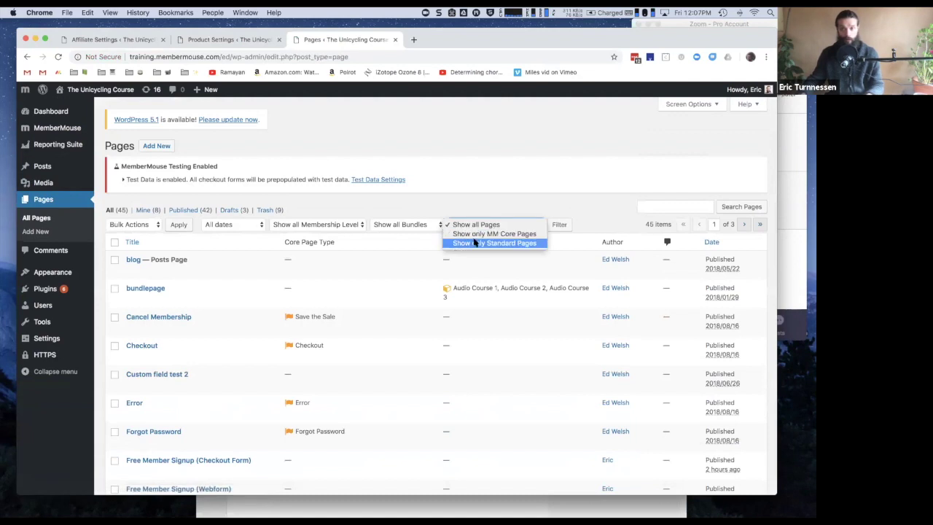
click(492, 234)
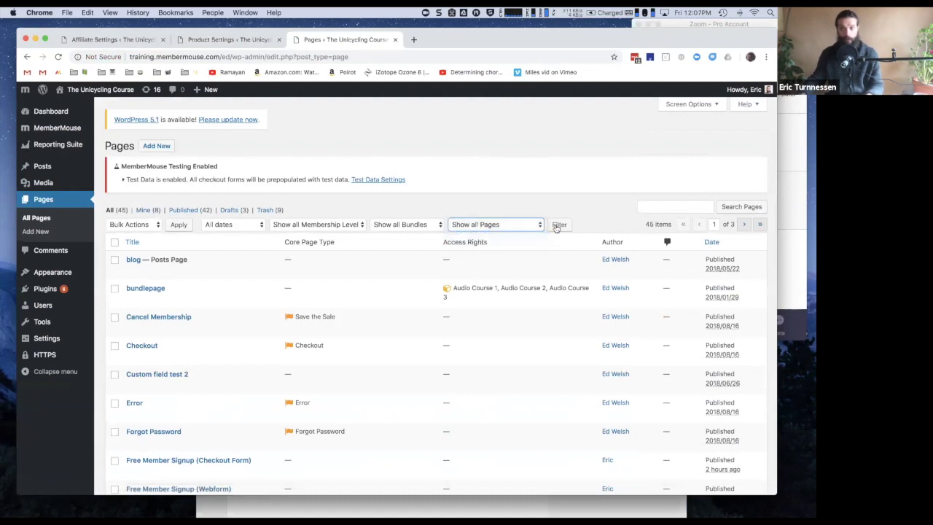
click(557, 225)
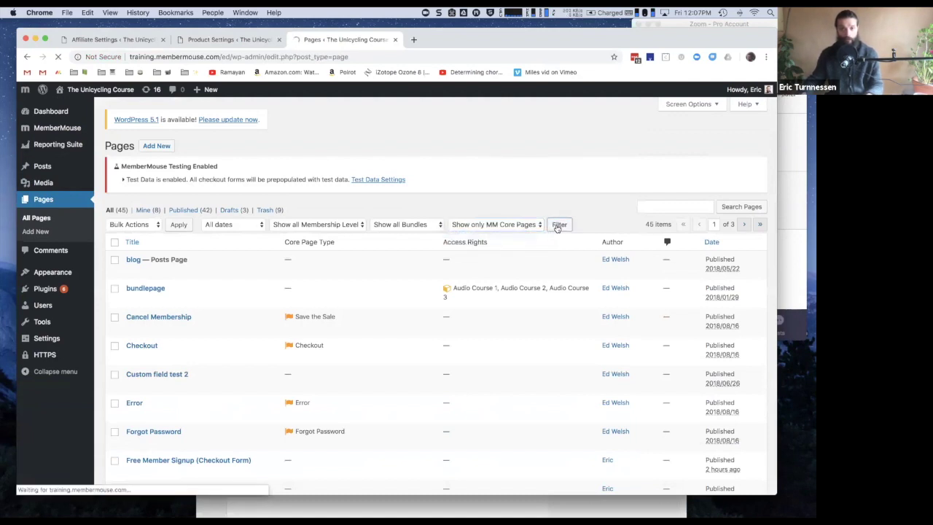
scroll(383, 287, down, 3)
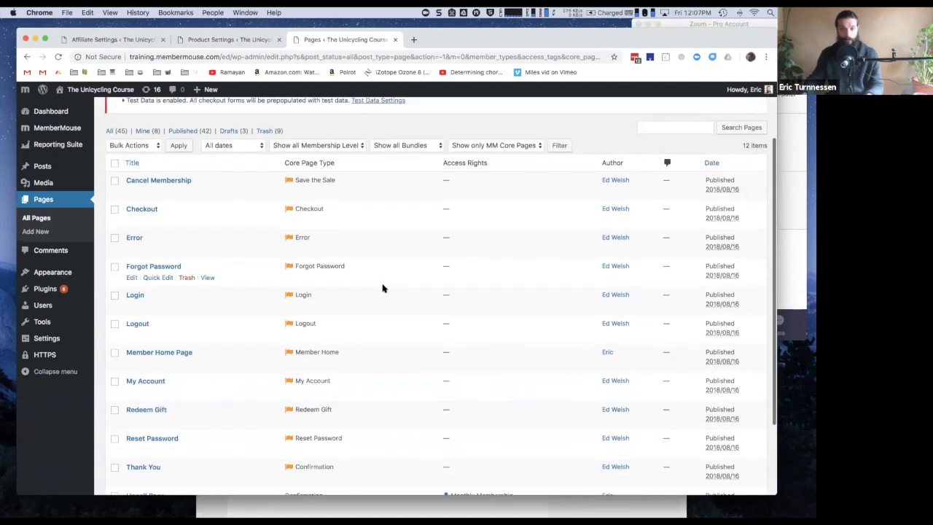
scroll(383, 288, down, 3)
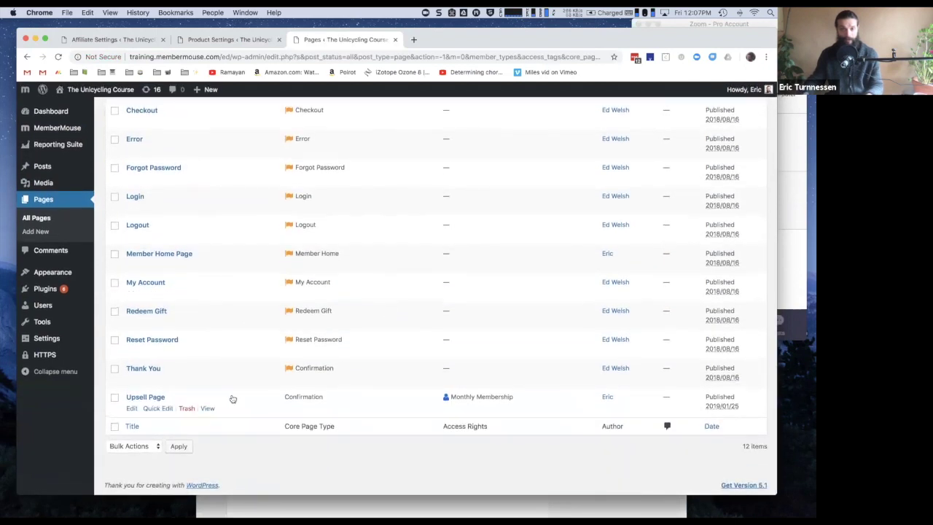
click(155, 399)
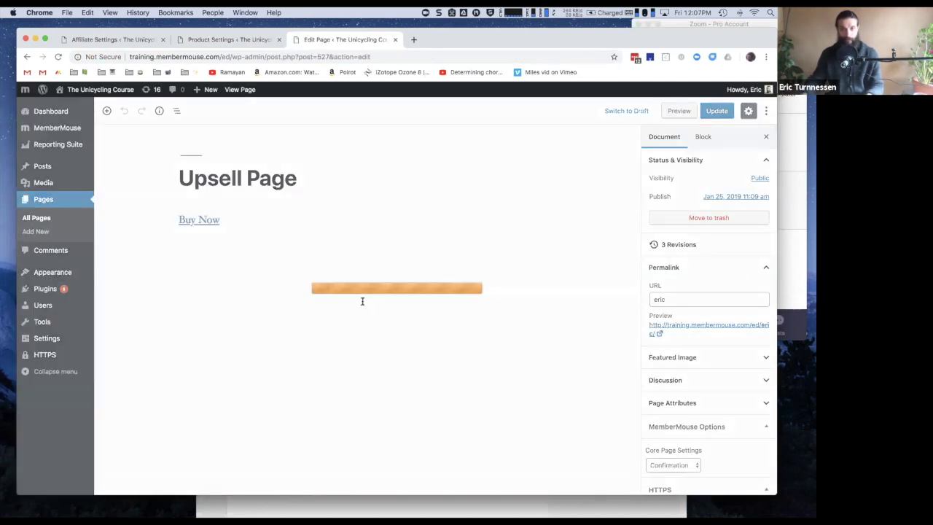
Step: Switch the Upsell Page's Buy Now paragraph block to Edit as HTML
click(250, 218)
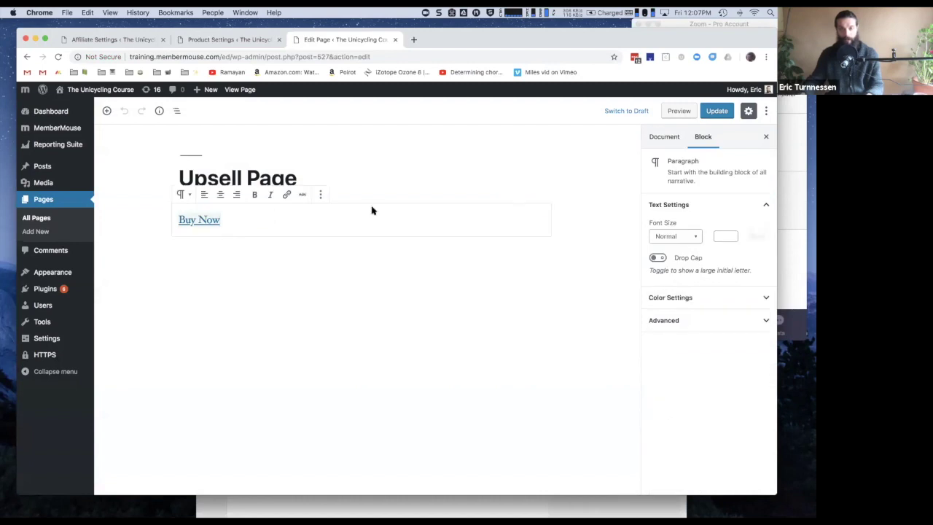
click(320, 194)
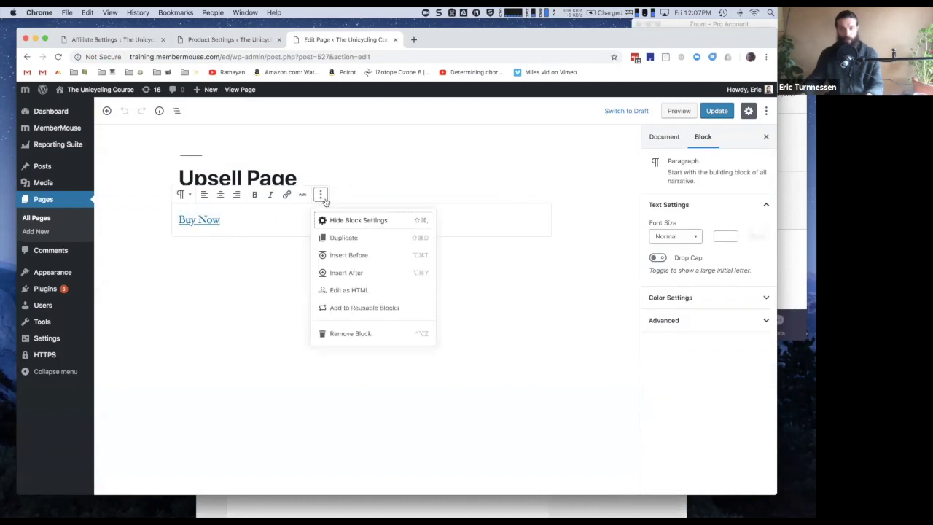
click(349, 290)
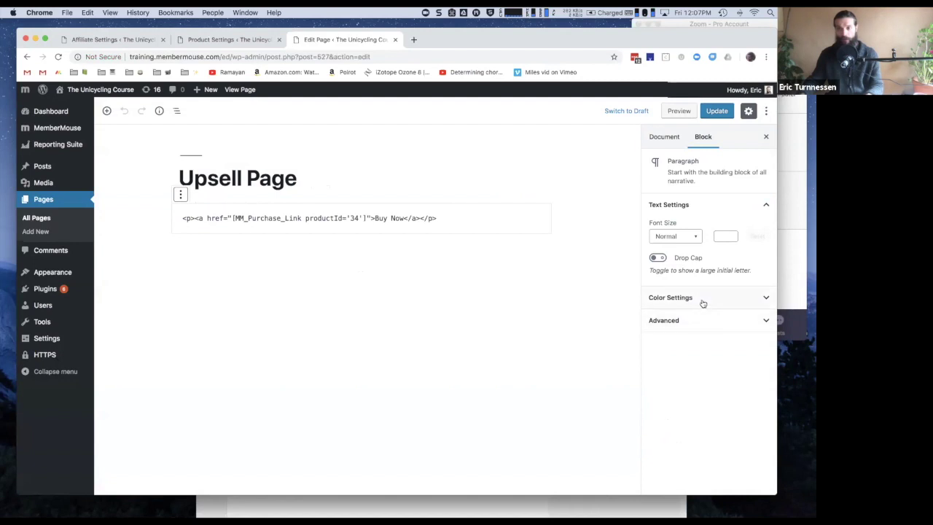
Step: Review the page's MemberMouse options for Monthly Membership access, then place the caret after productId='34'
click(664, 137)
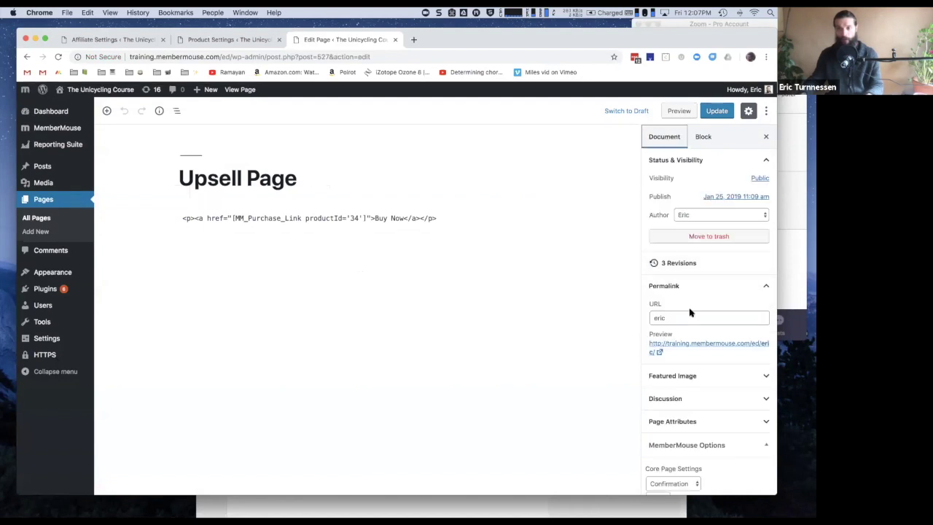
scroll(690, 311, down, 3)
scroll(689, 311, down, 3)
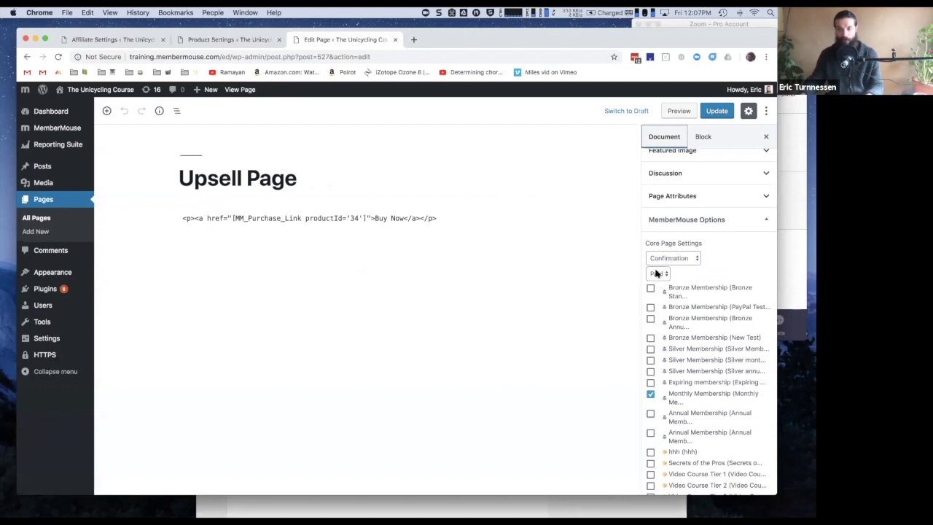
click(650, 394)
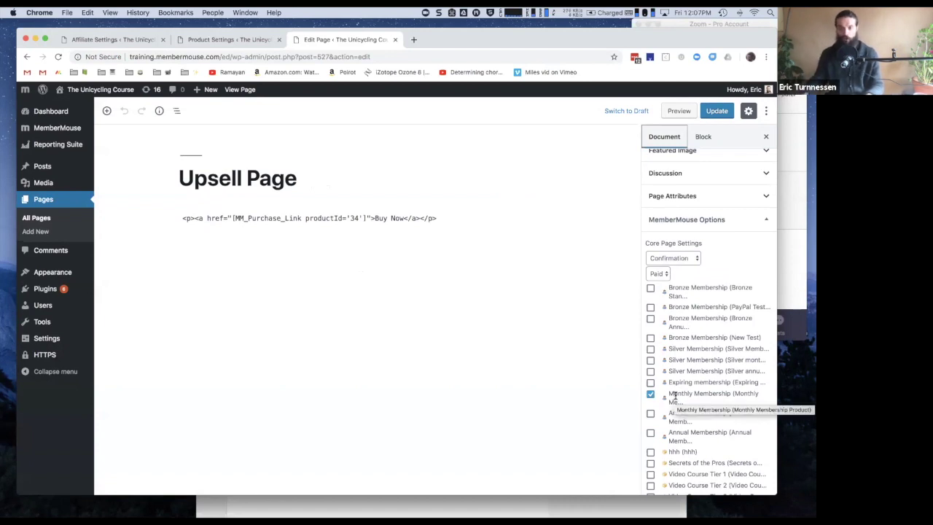
drag(669, 394, 711, 400)
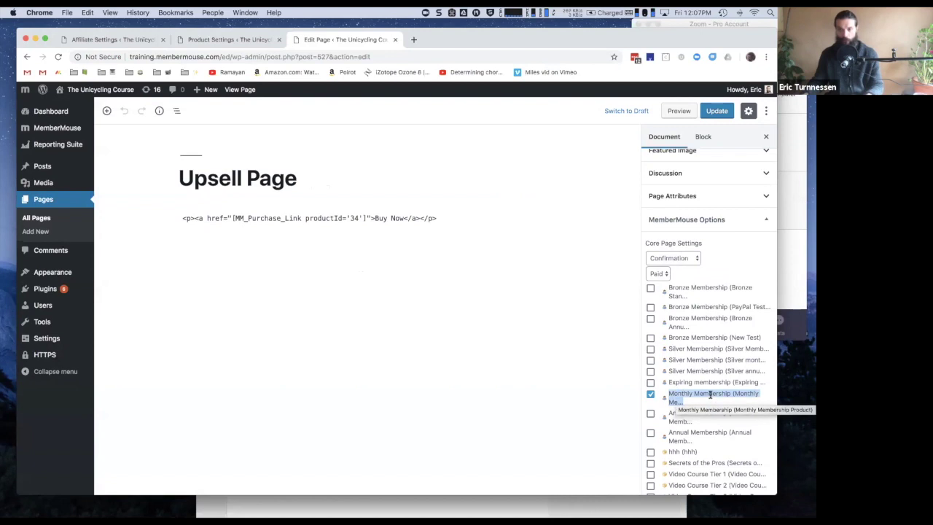
click(583, 388)
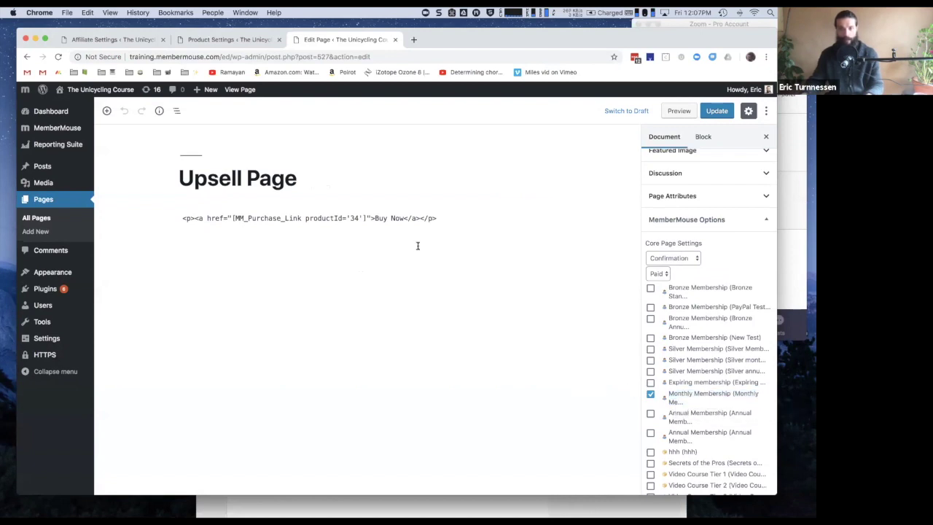
click(367, 217)
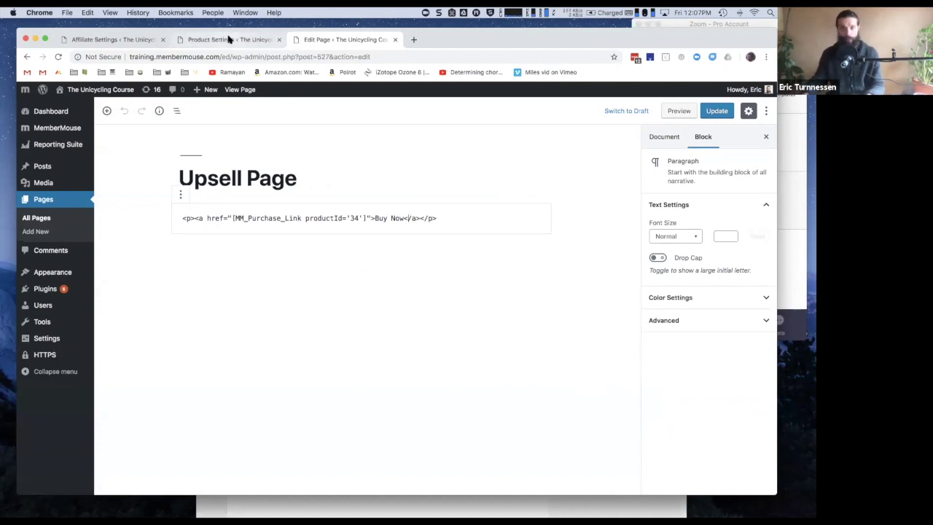
Step: Open the Annual Membership Product's purchase links and select its Buy Now SmartTag code
click(228, 39)
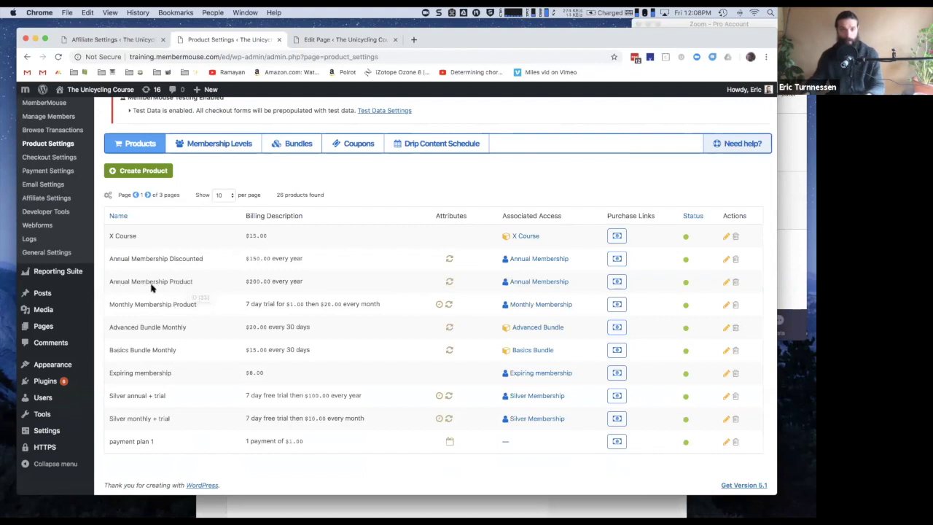
click(617, 282)
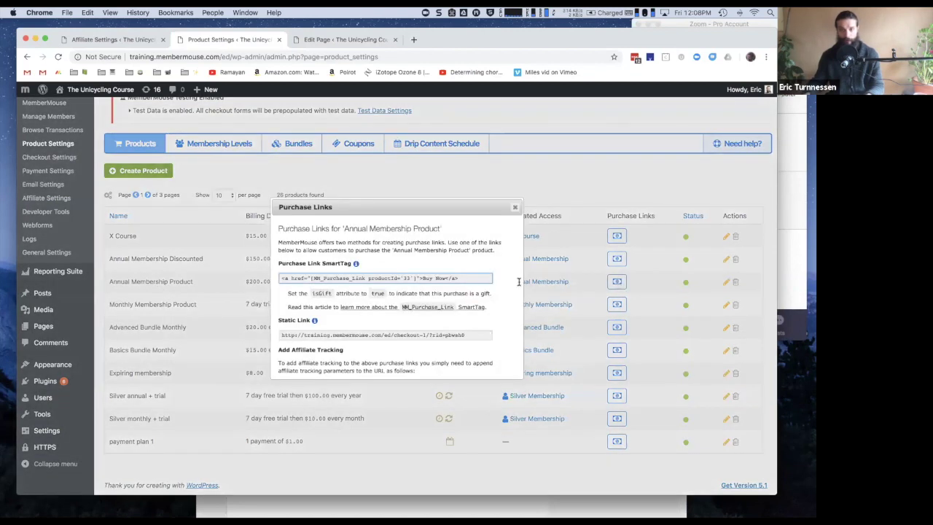
click(475, 278)
key(super+c)
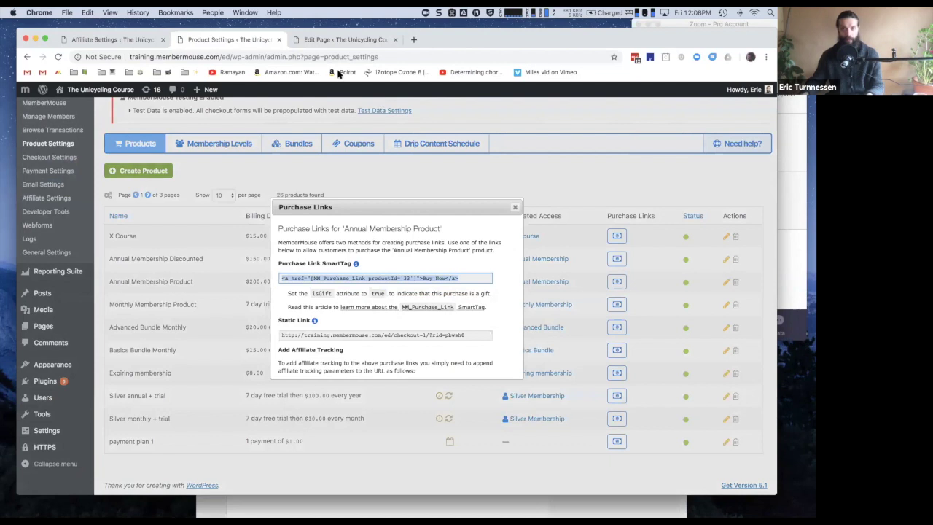
click(309, 43)
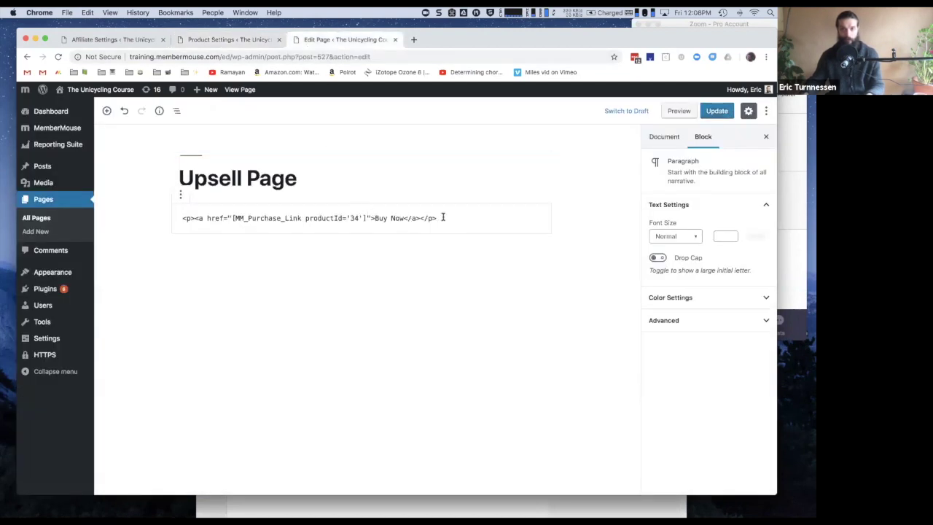
Step: Replace the Buy Now link code with the productId 33 link and update the page
drag(443, 217, 210, 210)
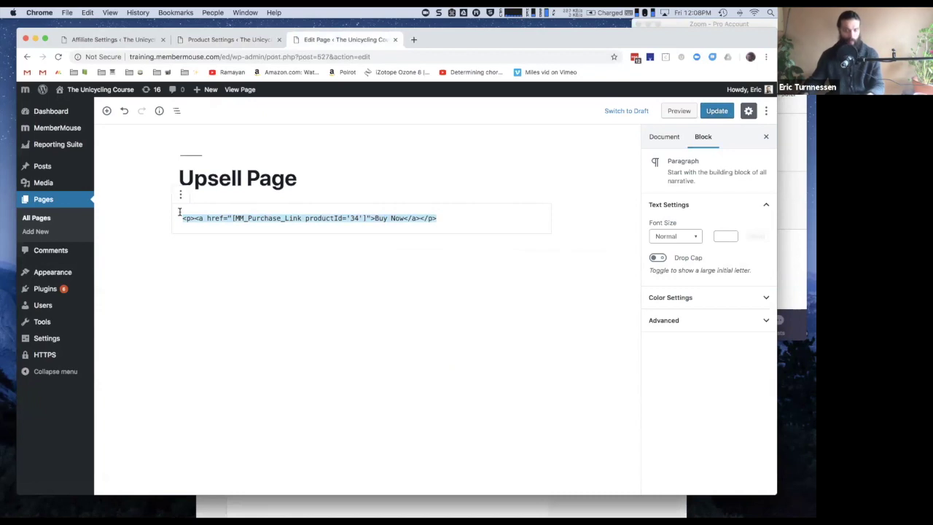
key(super+v)
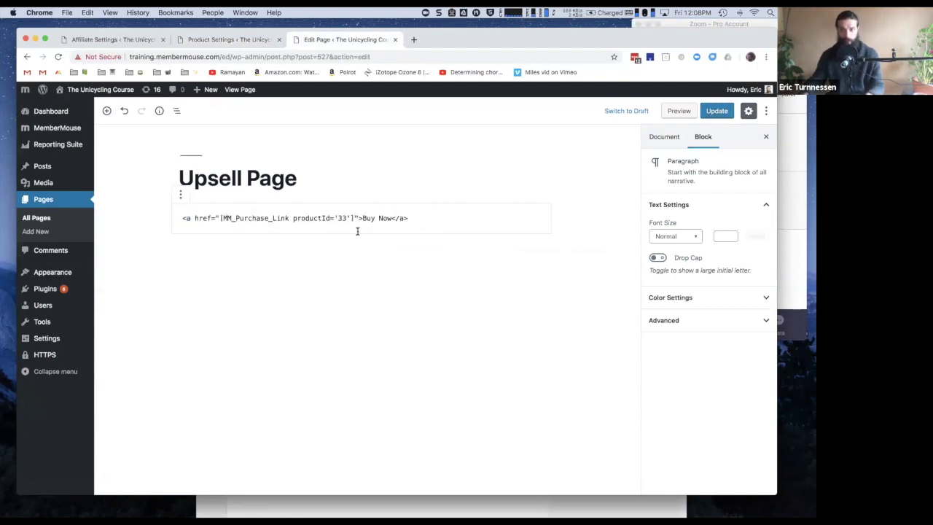
click(722, 113)
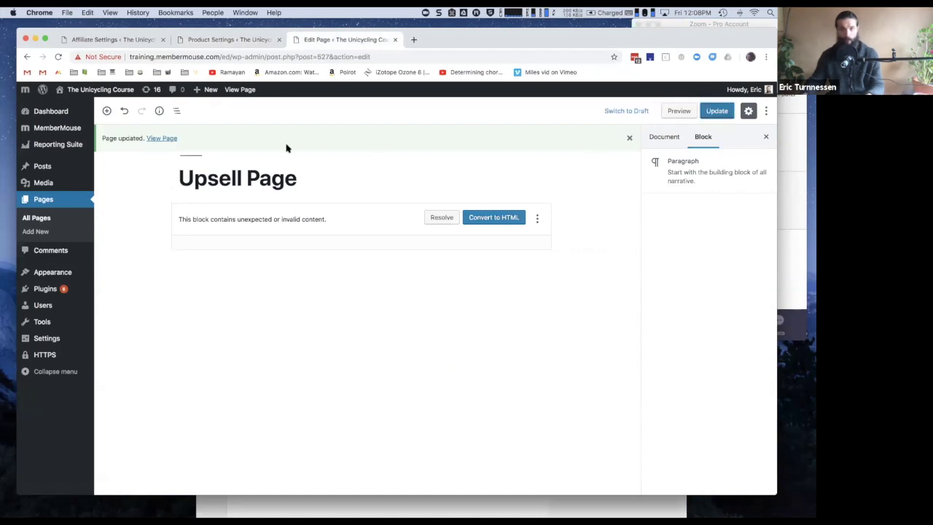
click(166, 141)
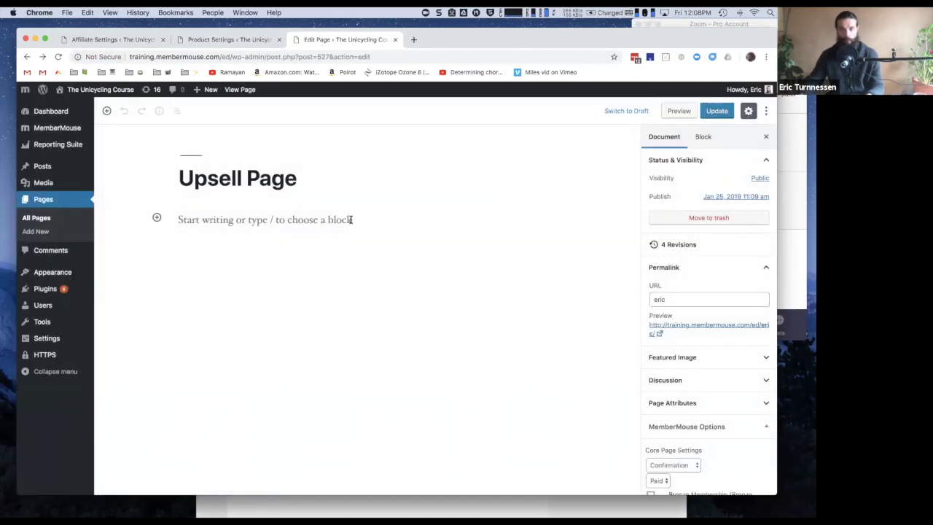
Step: Add a Classic block in HTML mode containing the pasted Buy Now link and save the page
click(339, 219)
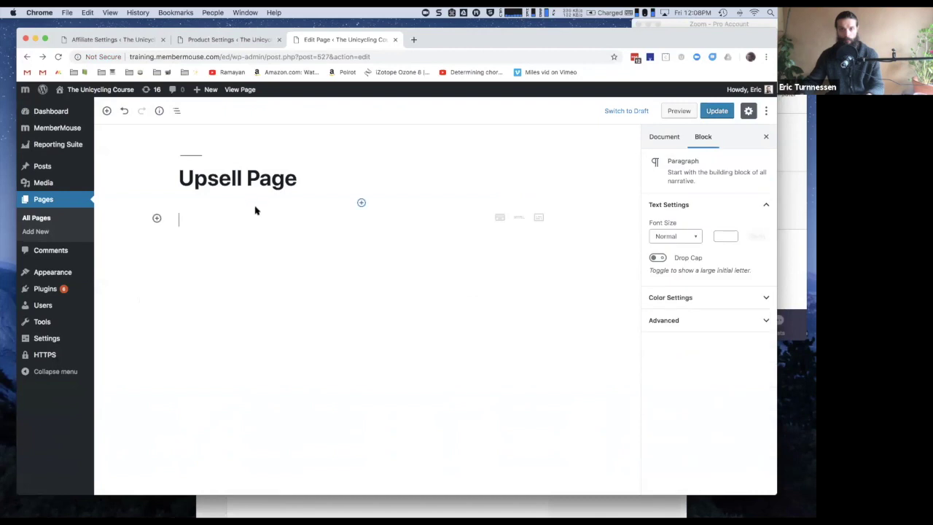
click(500, 219)
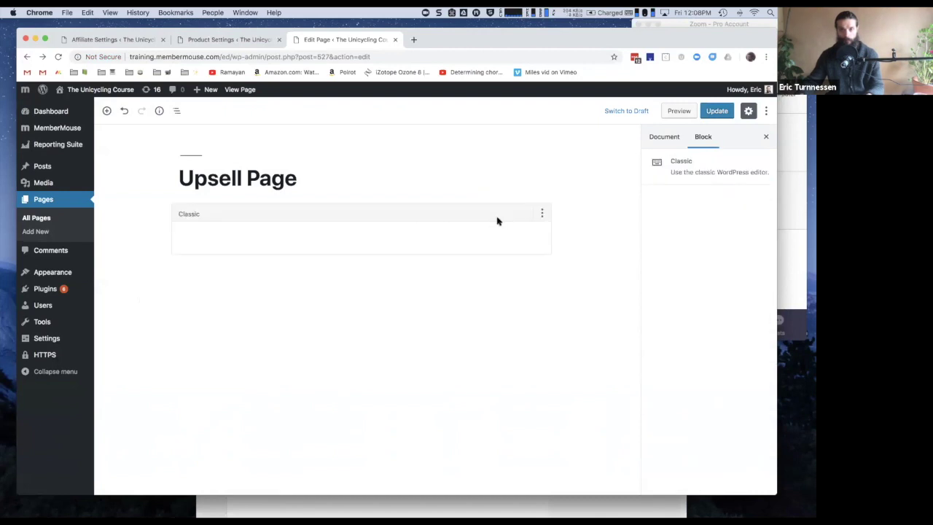
click(542, 213)
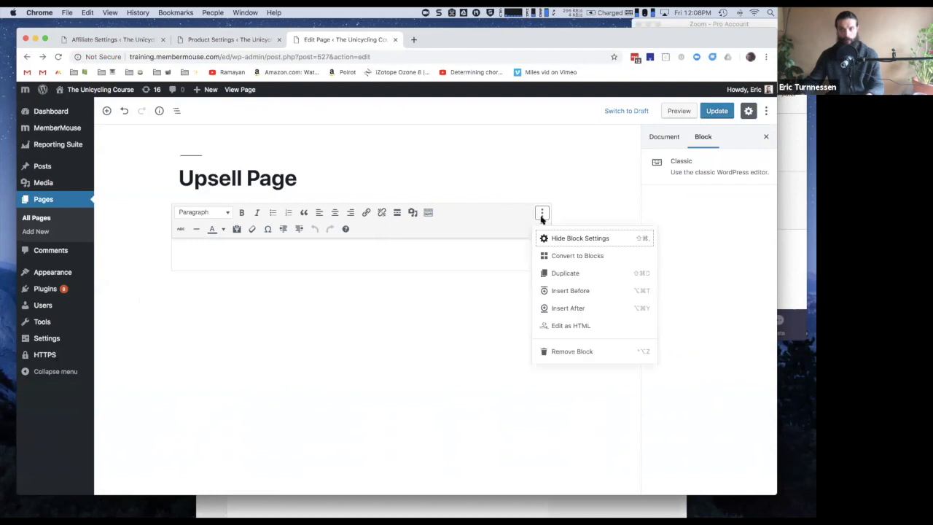
click(558, 327)
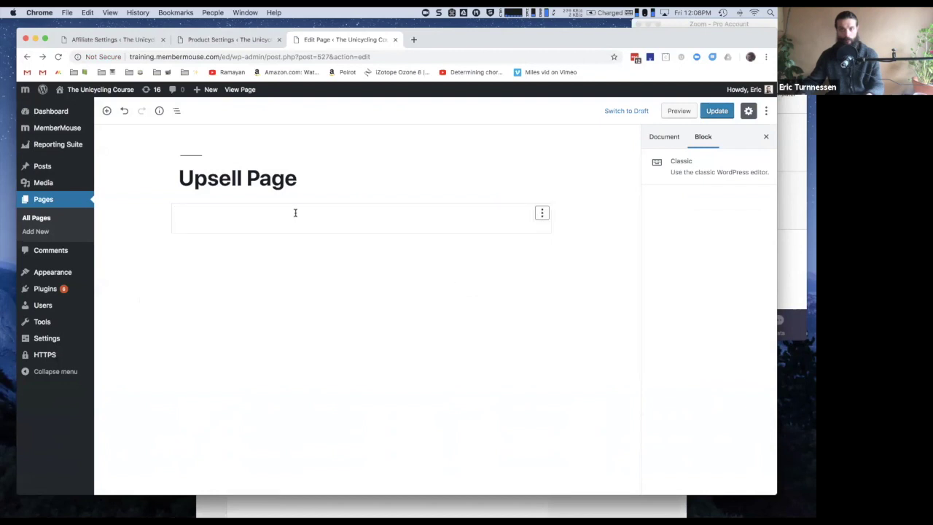
key(super+v)
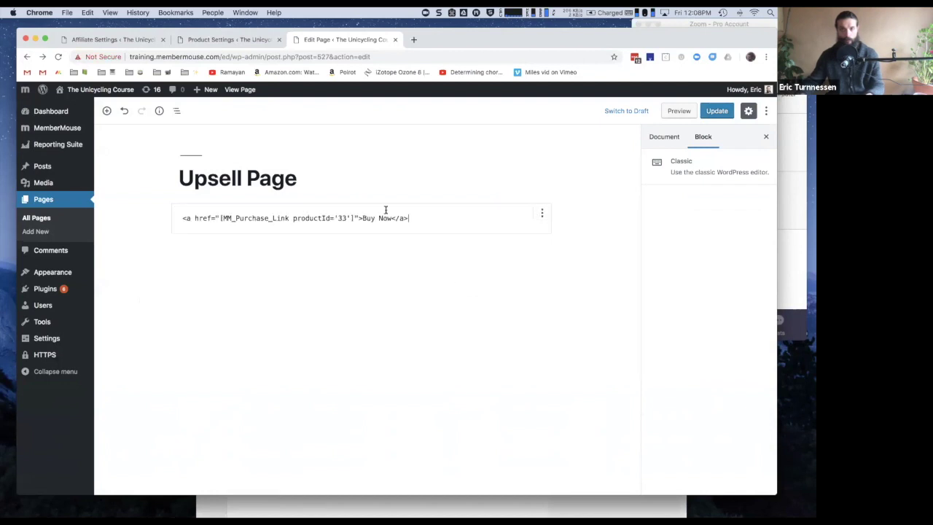
click(710, 113)
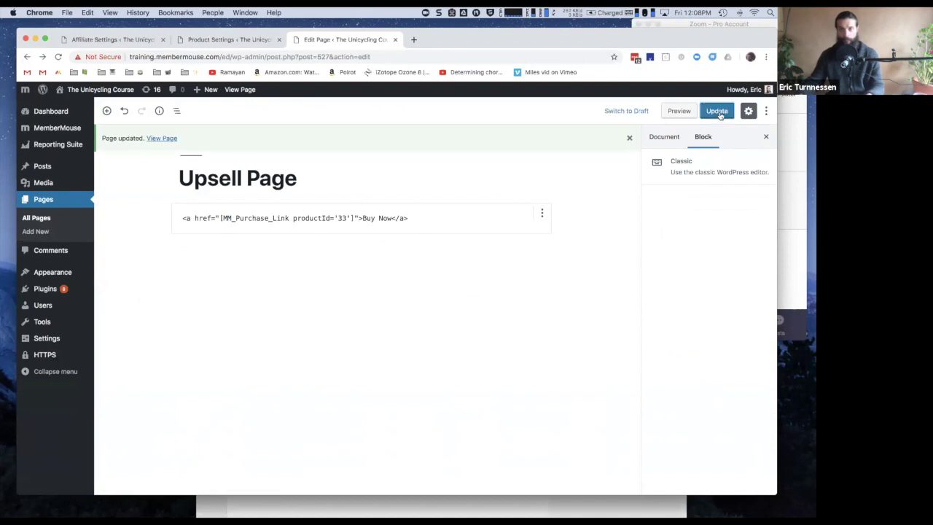
click(718, 113)
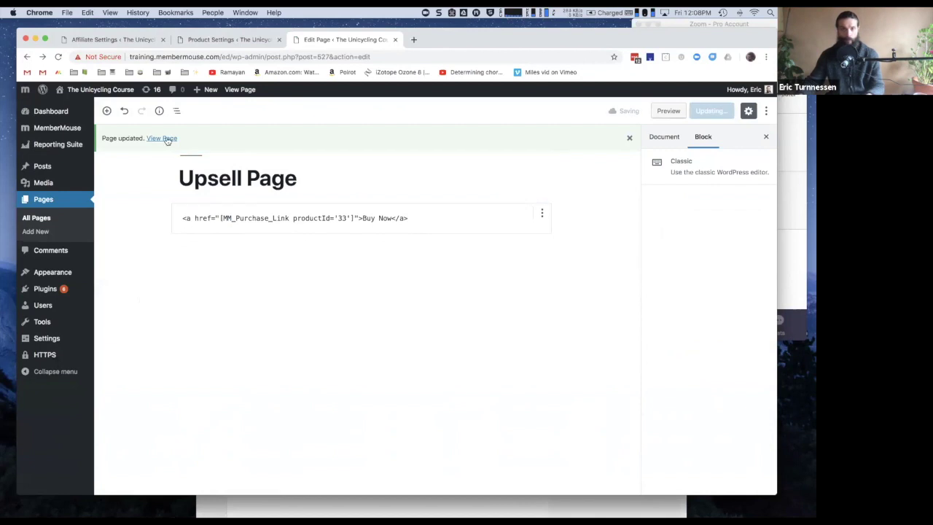
Step: Open the live Upsell Page in a new tab, then return to Product Settings
right_click(166, 138)
click(219, 141)
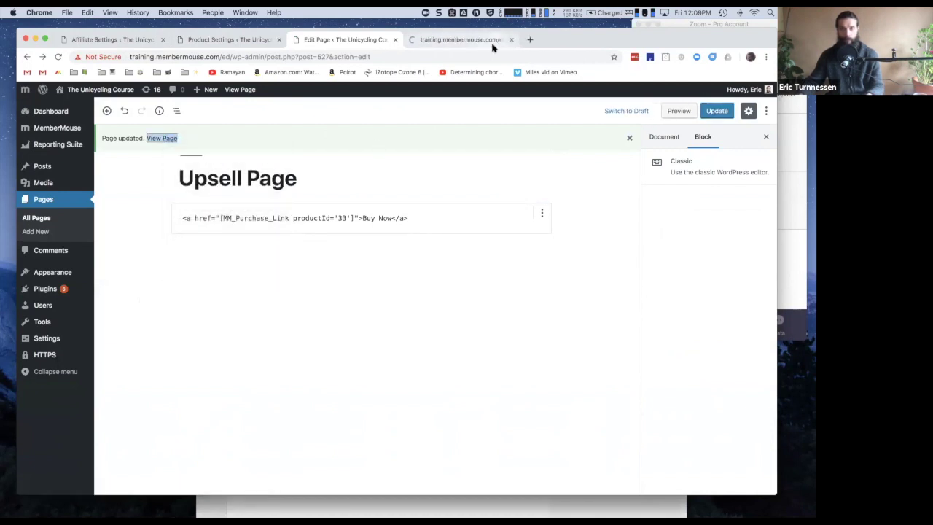
click(462, 39)
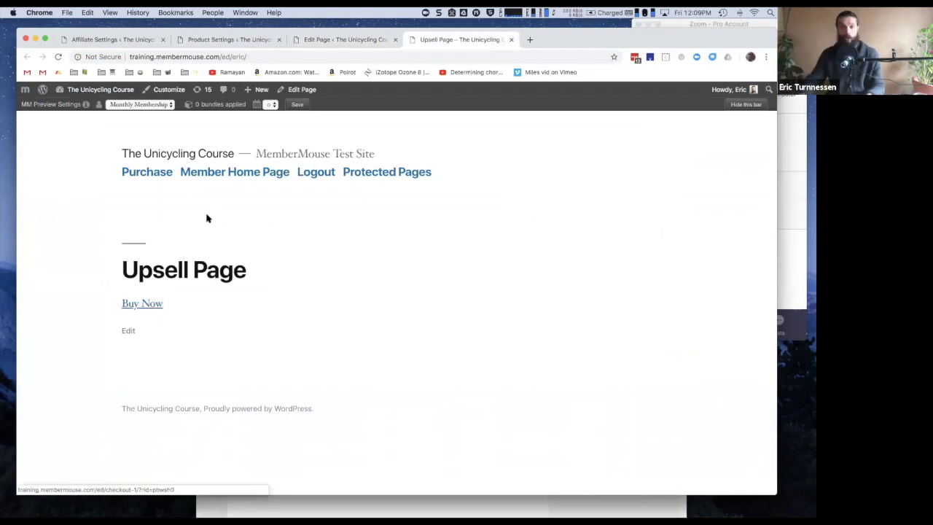
click(208, 40)
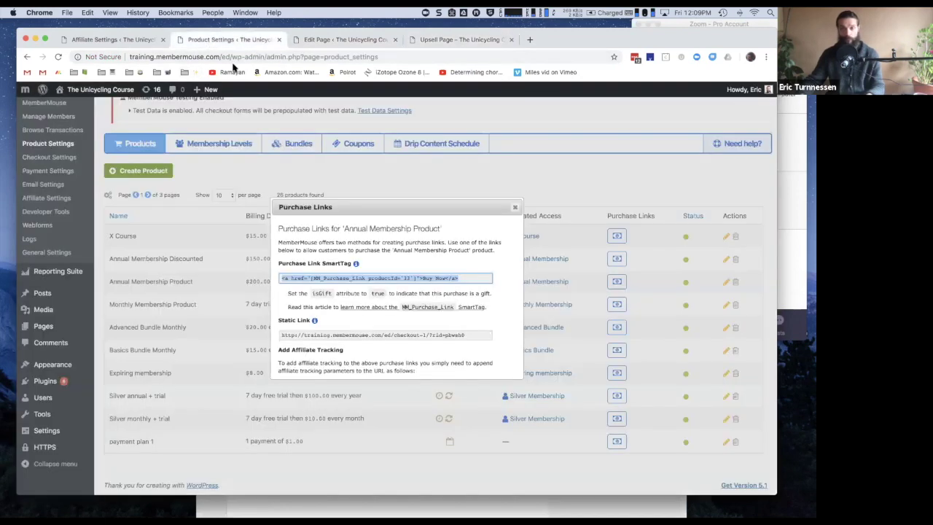
Step: Close the Purchase Links dialog and point out the Annual Membership Product name in the list
click(515, 207)
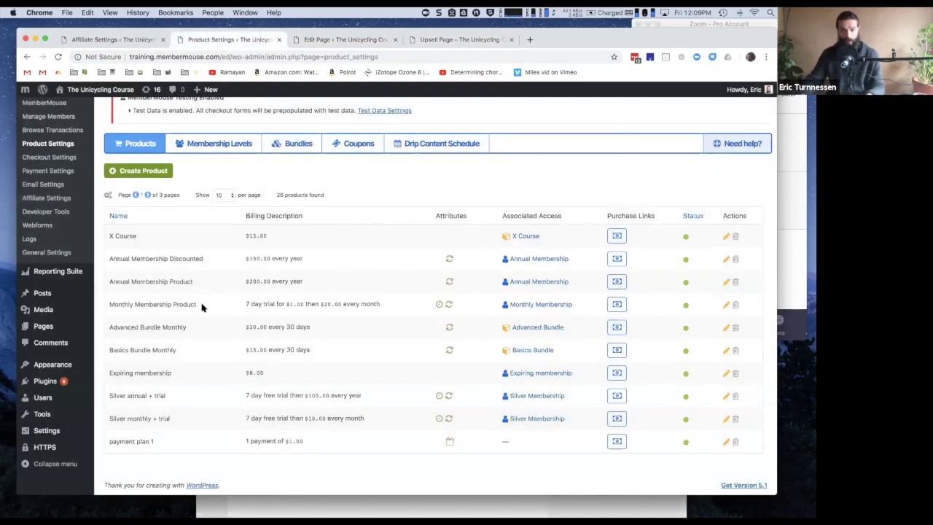
drag(202, 308, 51, 293)
click(183, 302)
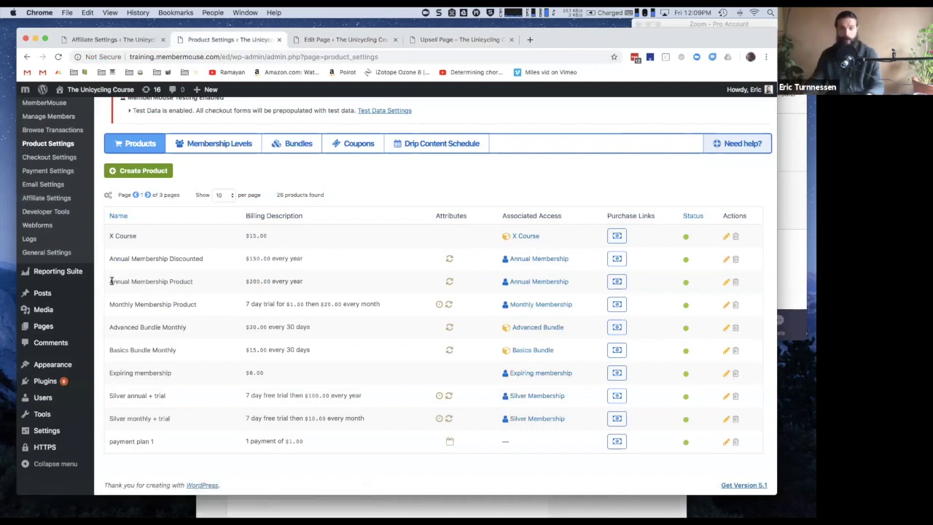
drag(111, 280, 177, 282)
click(177, 282)
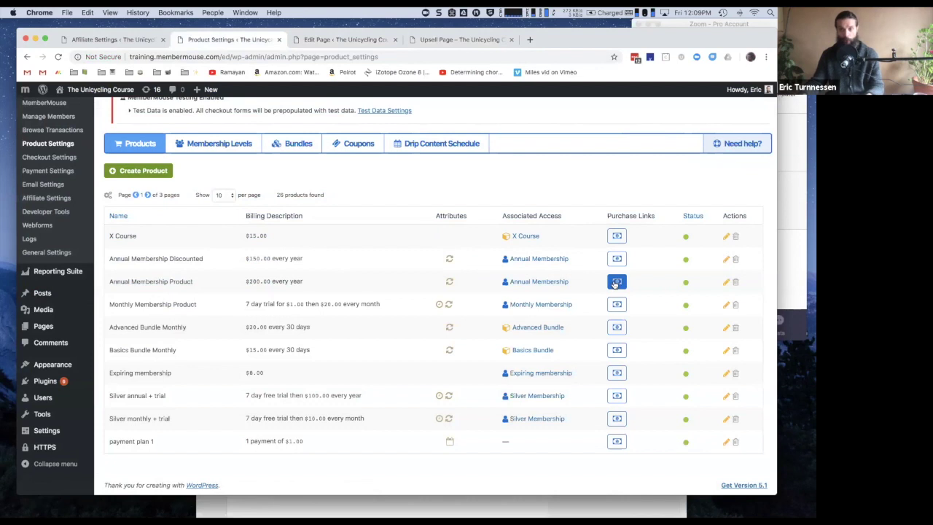
drag(194, 281, 113, 280)
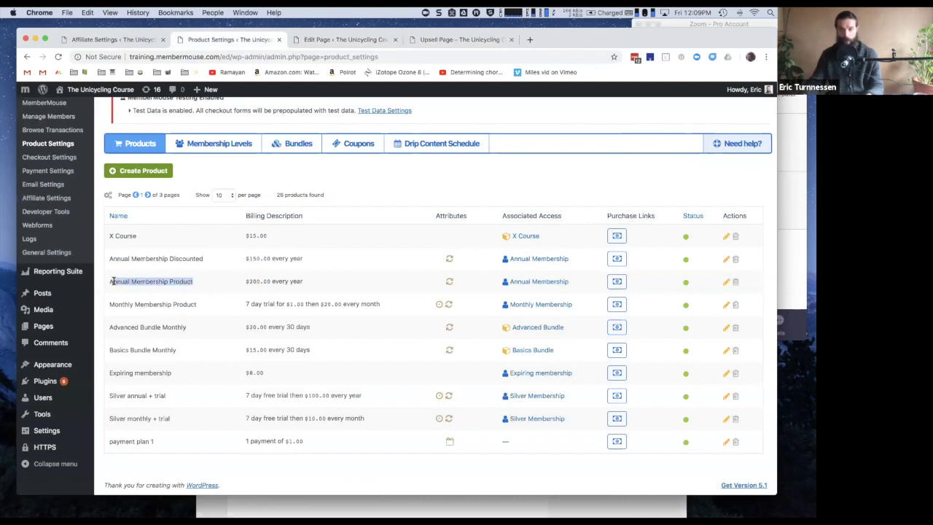
click(113, 281)
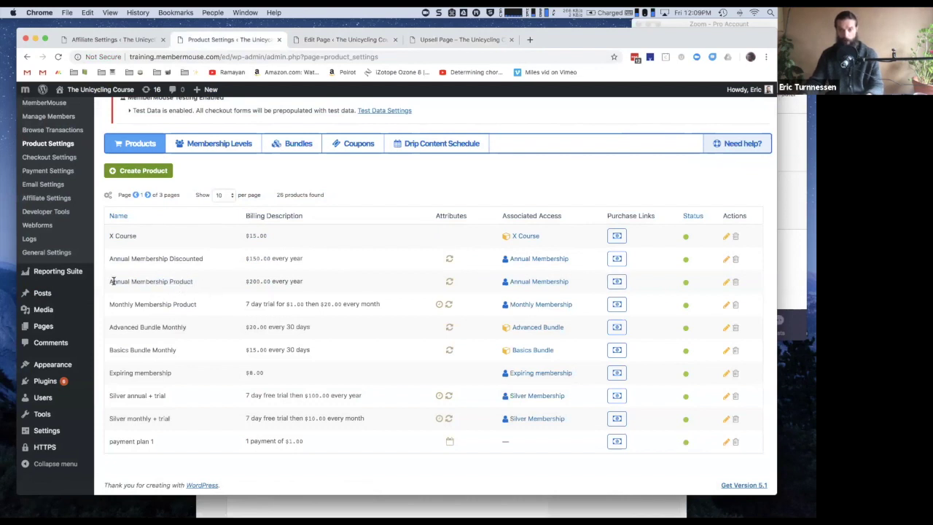
Step: Select and copy the Monthly Membership Product's static checkout link, then close the dialog
click(612, 305)
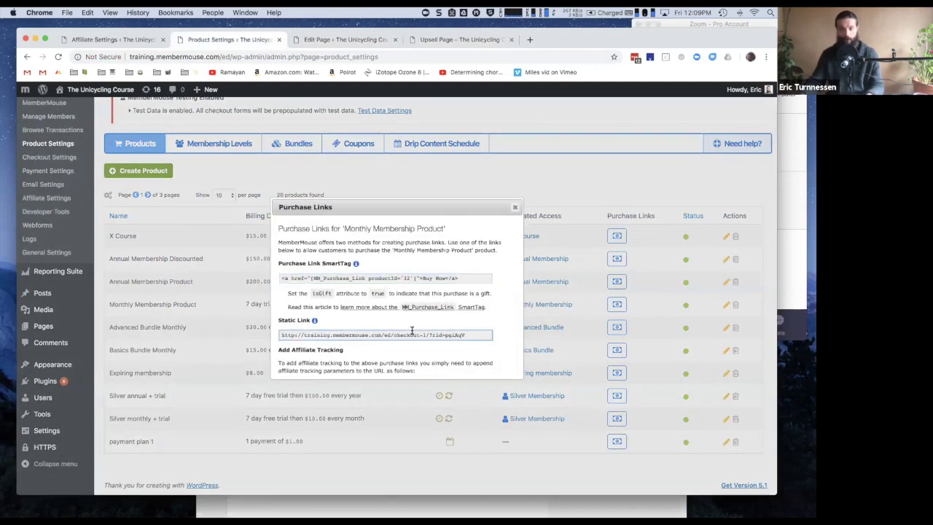
click(412, 334)
click(514, 208)
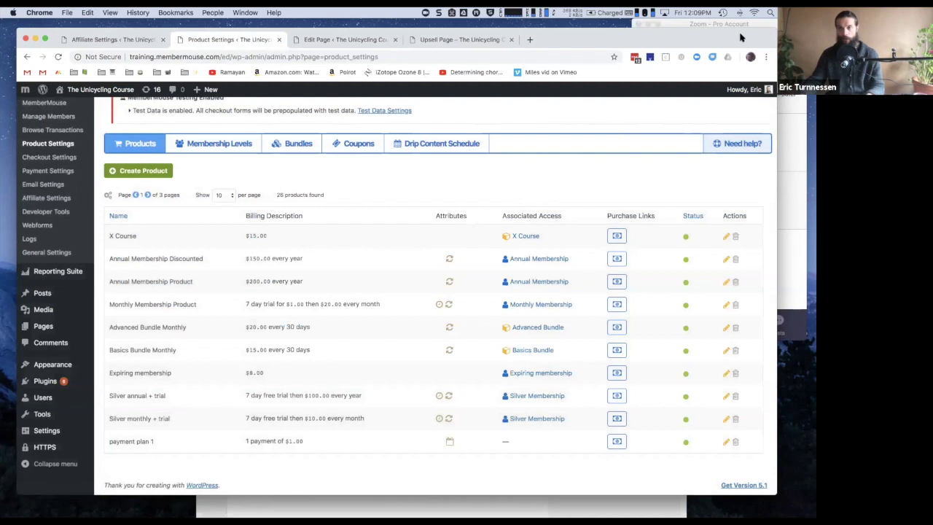
click(765, 56)
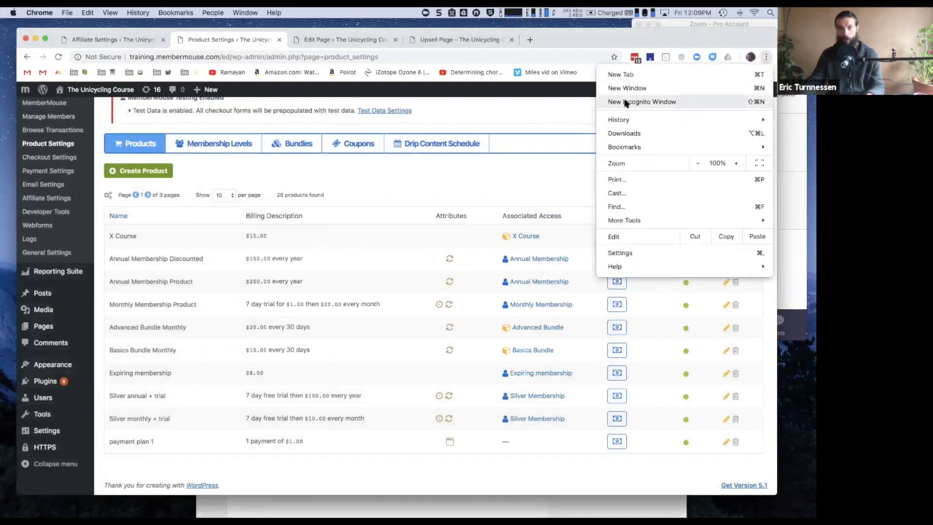
Step: In a private window, load the copied Monthly Membership checkout link and submit the prefilled order
click(624, 99)
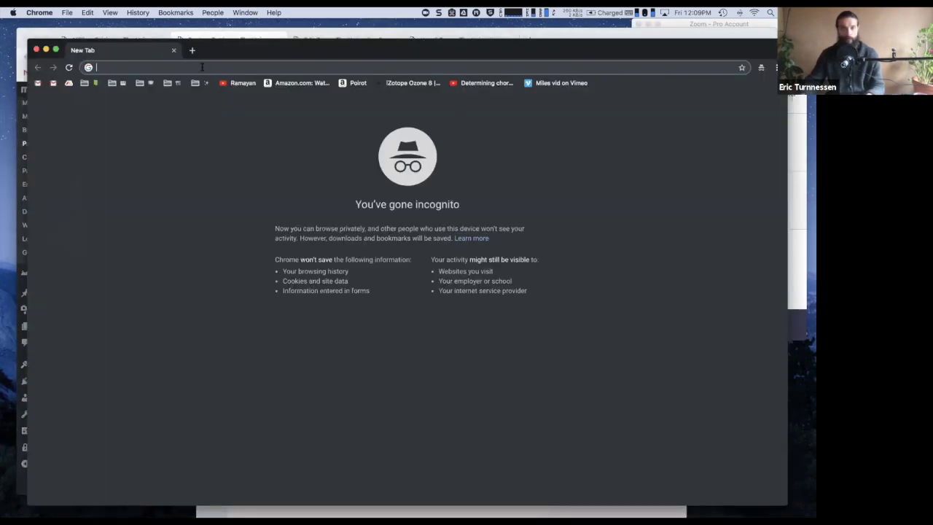
text(training.membermouse.com/ed/checkout-1/?rid=pgiAqV)
key(Return)
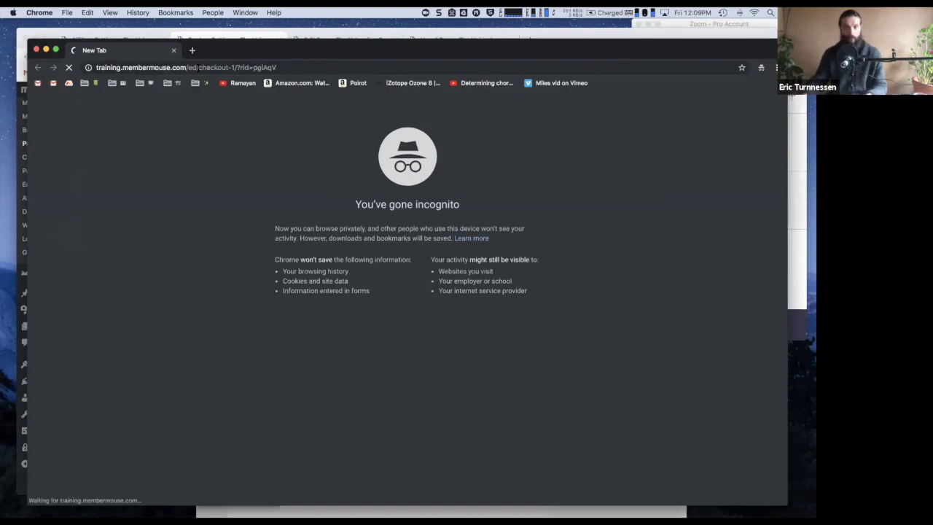
scroll(408, 268, down, 3)
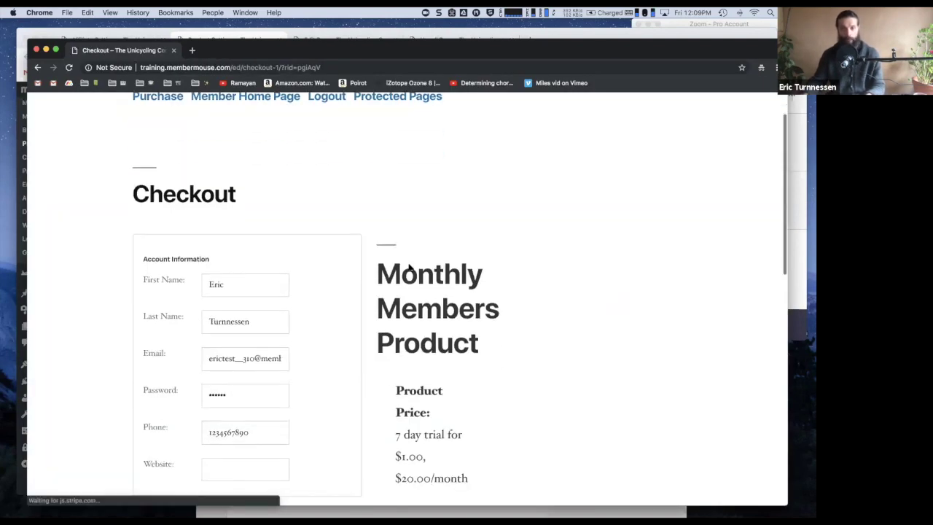
scroll(457, 278, down, 5)
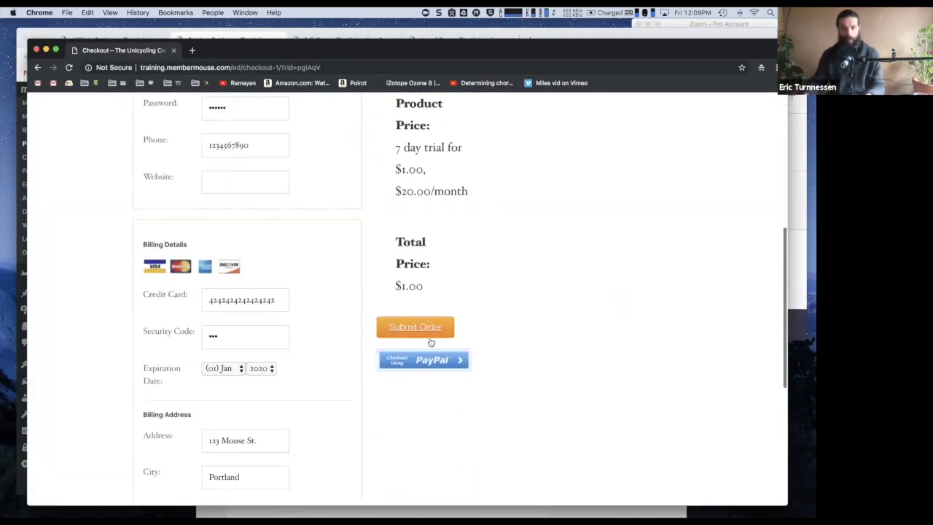
click(413, 312)
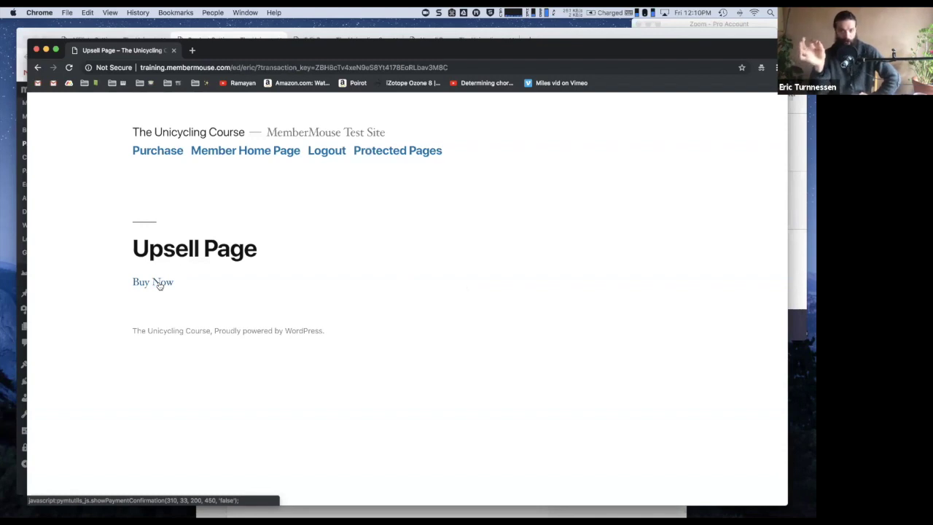
Step: Confirm the $199.00 upsell purchase, then close the checkout window and return to editing the Upsell Page
click(159, 284)
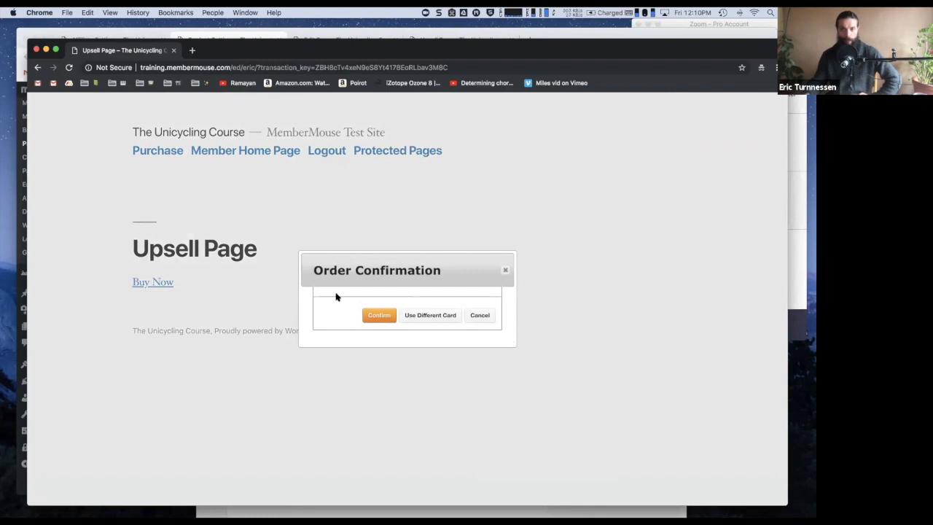
scroll(336, 296, up, 3)
scroll(336, 295, down, 1)
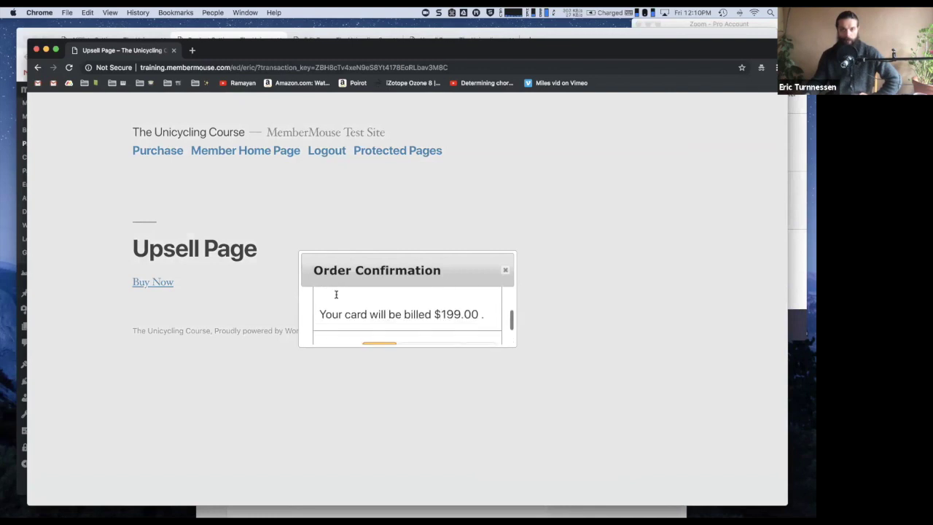
scroll(336, 294, down, 3)
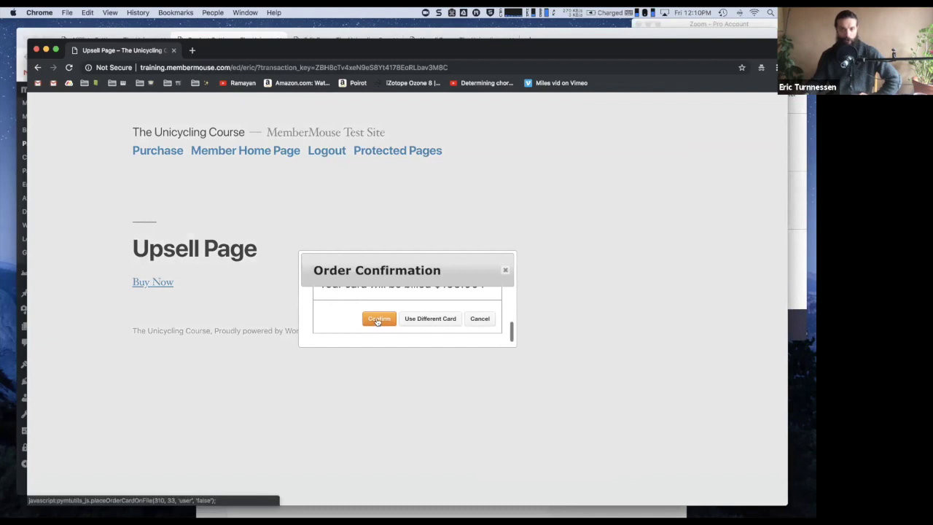
click(377, 318)
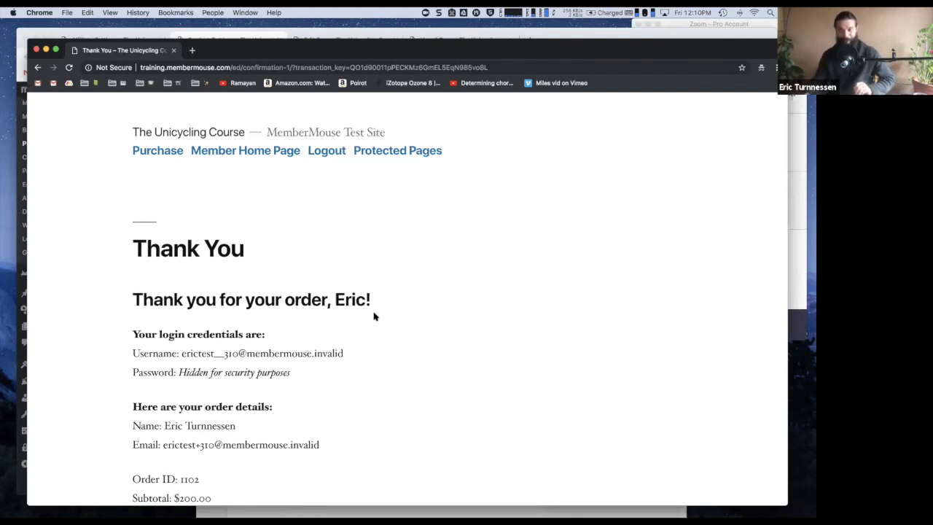
click(174, 51)
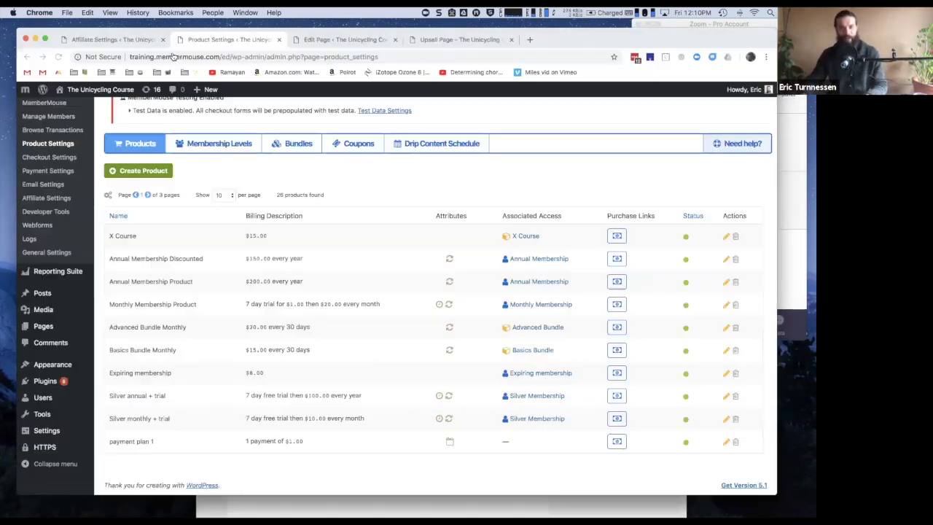
click(306, 44)
Step: Show Annual Membership Discounted's purchase links and open the MM_Purchase_Link SmartTag help article
click(357, 218)
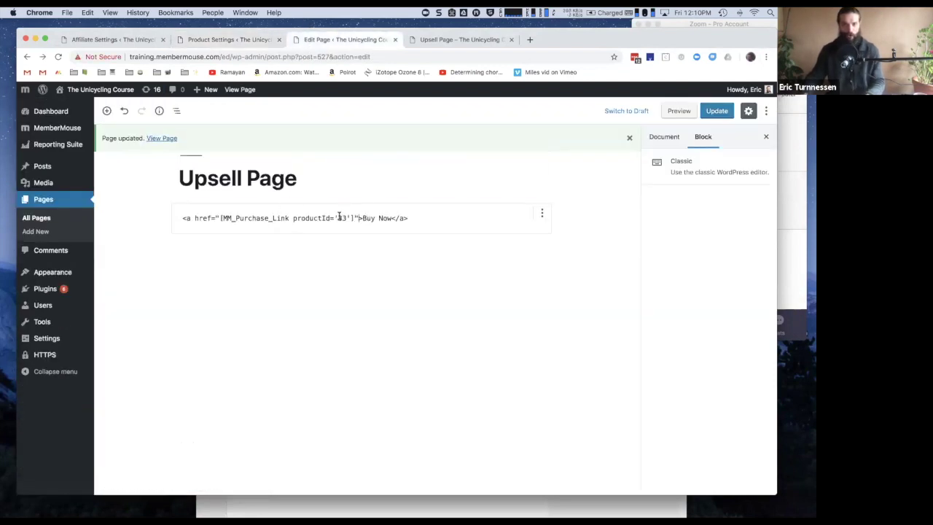
click(226, 38)
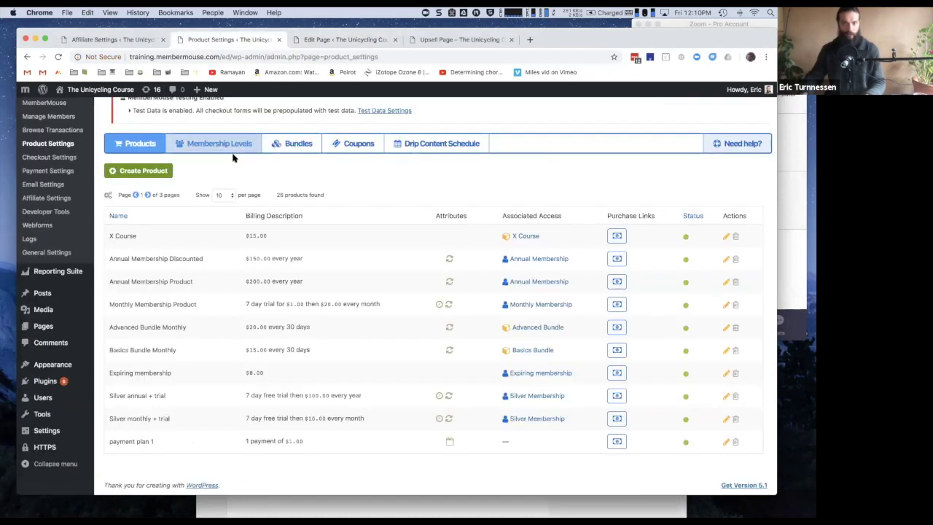
click(615, 260)
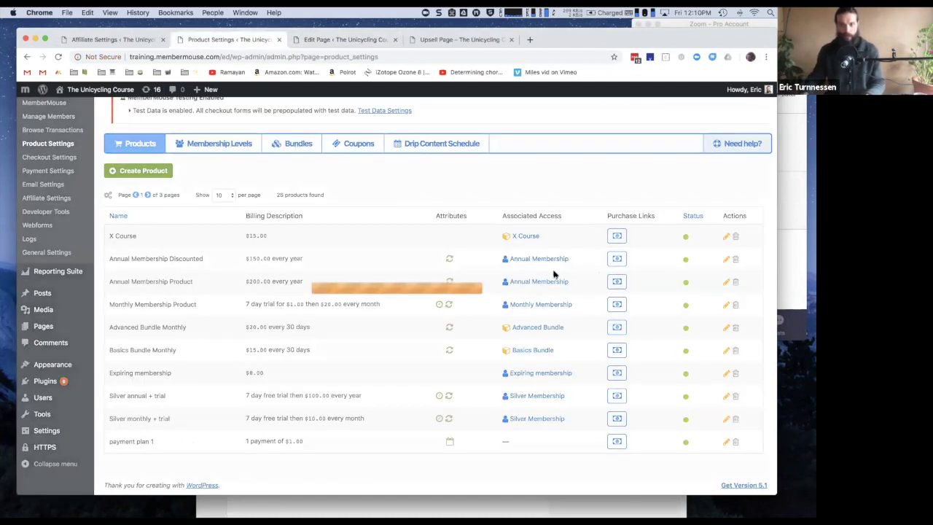
scroll(416, 295, down, 3)
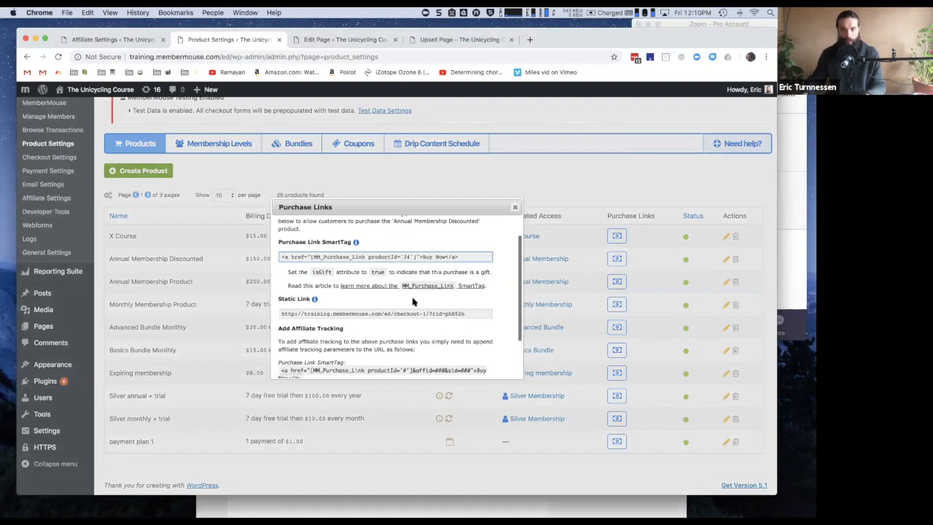
scroll(411, 280, up, 3)
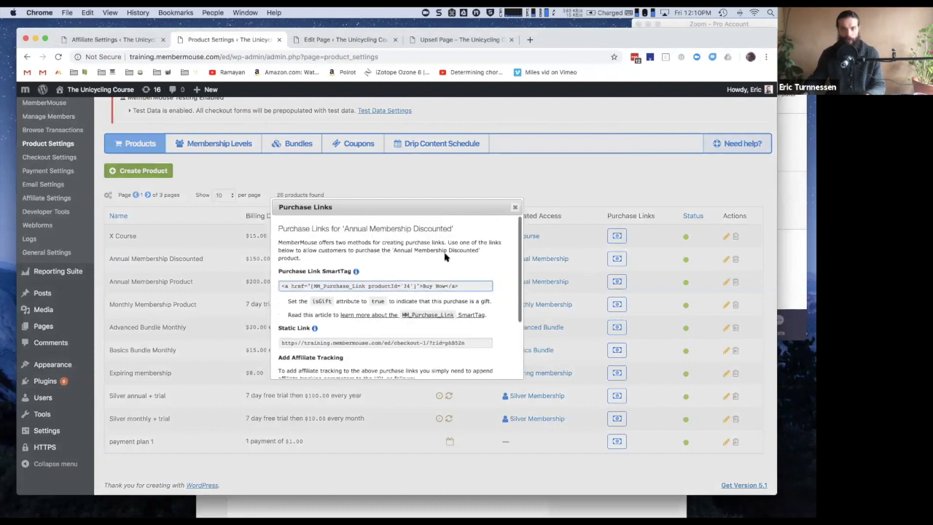
scroll(446, 257, down, 5)
scroll(438, 257, up, 5)
click(419, 316)
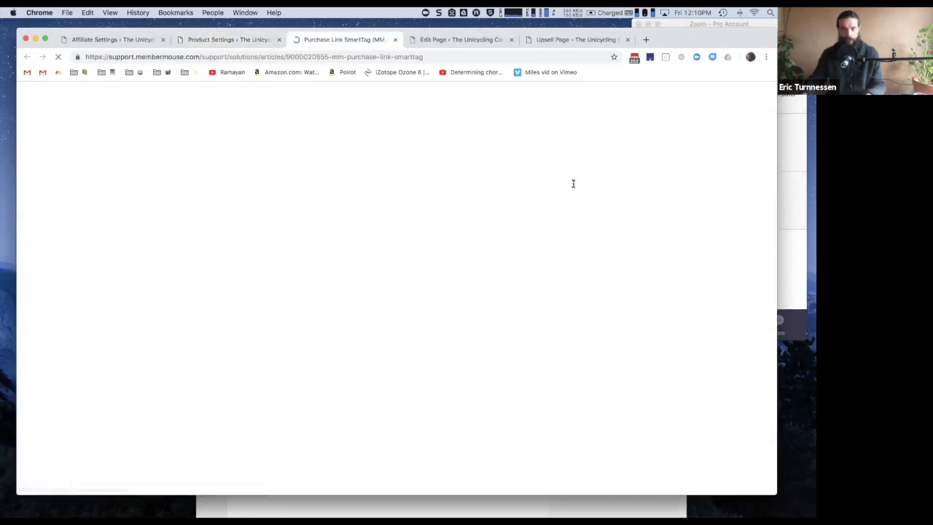
Step: Locate and highlight the bypassConfirmation attribute in the Purchase Link SmartTag article's Attributes list
scroll(352, 301, down, 4)
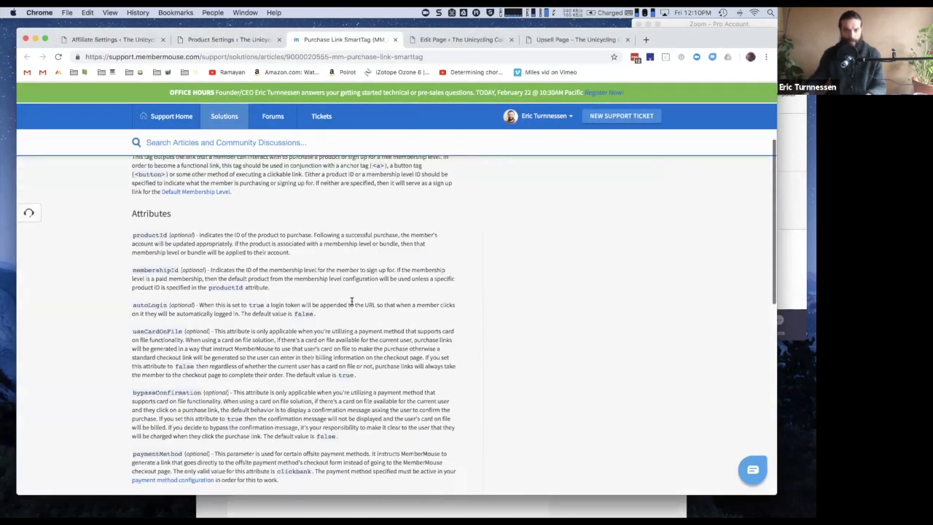
scroll(351, 301, down, 3)
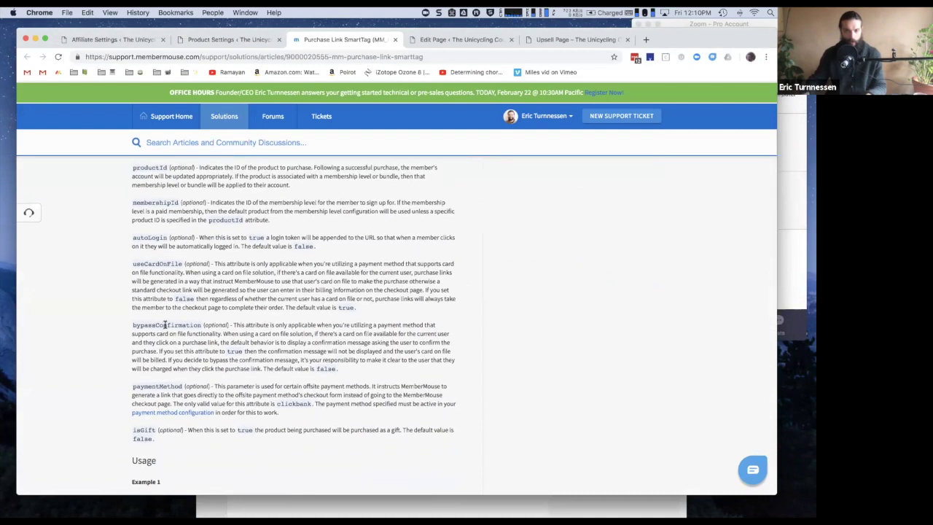
scroll(167, 323, up, 2)
drag(133, 177, 355, 318)
click(203, 335)
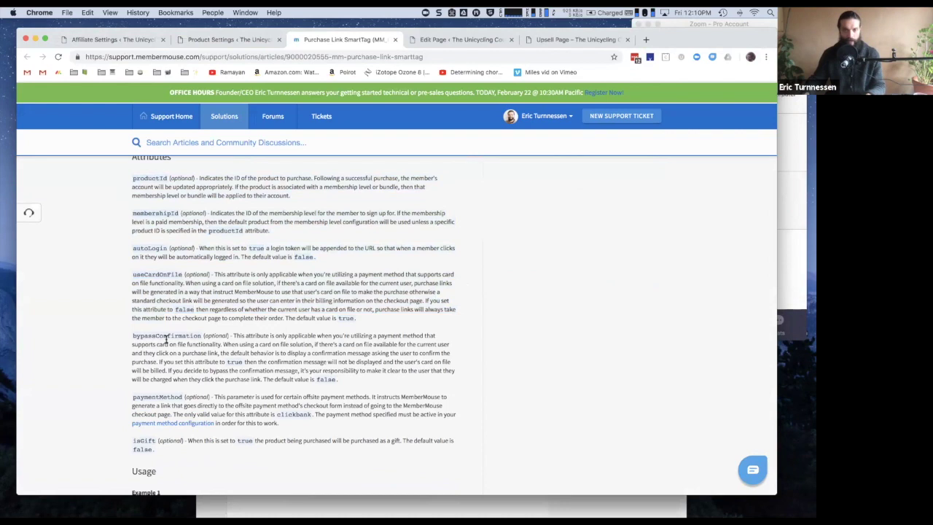
double_click(164, 335)
key(super+c)
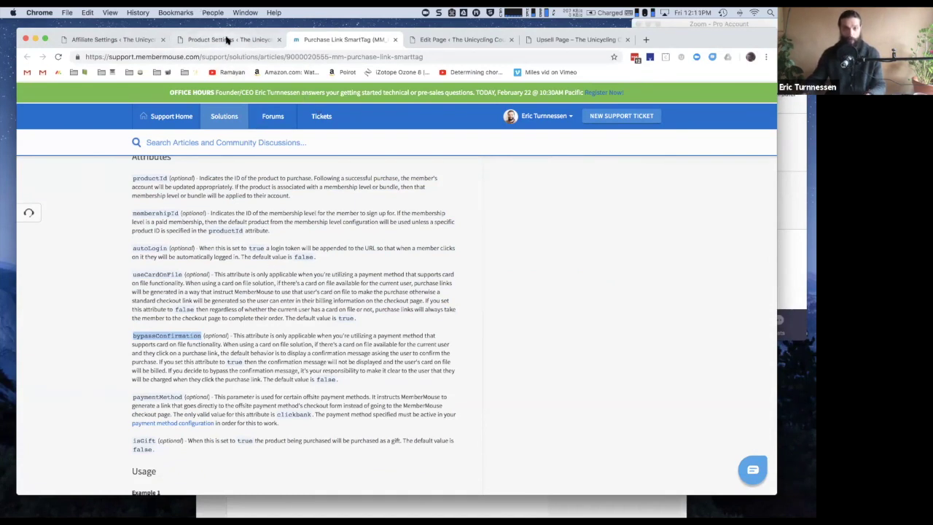
click(226, 41)
click(339, 40)
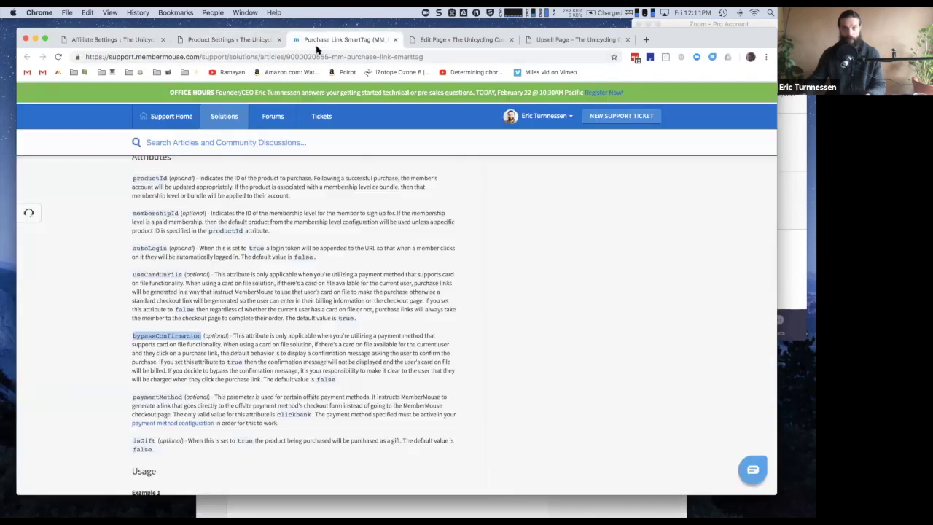
Step: Add bypassConfirmation='true' after productId='33' in the Upsell Page's Buy Now link and update the page
key(super+w)
click(317, 42)
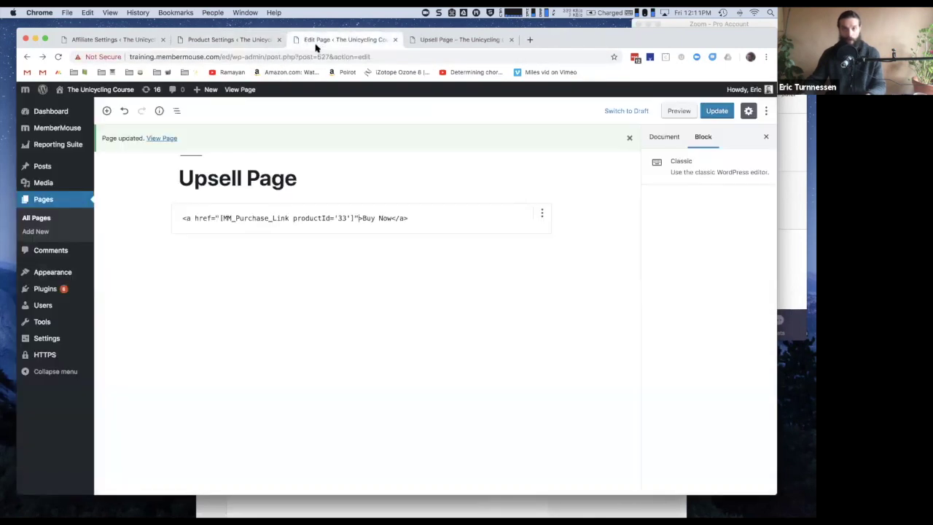
click(354, 220)
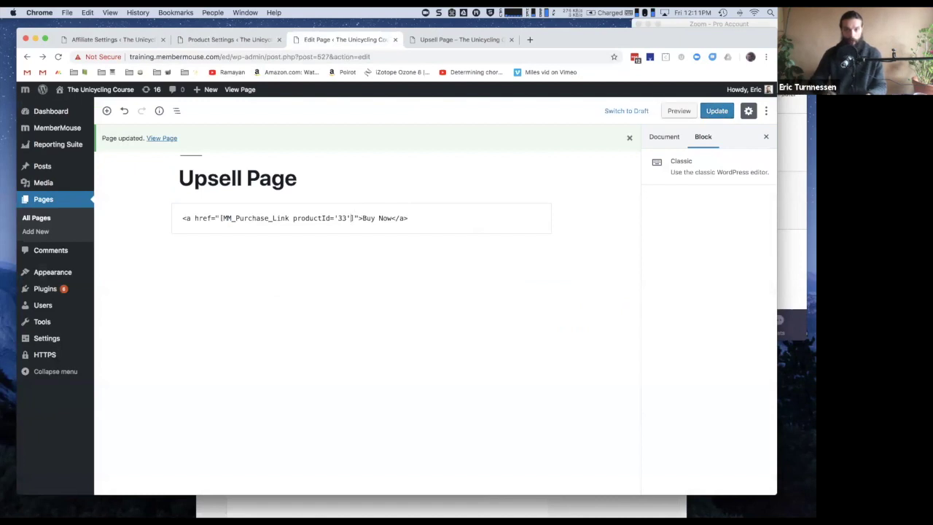
key(super+v)
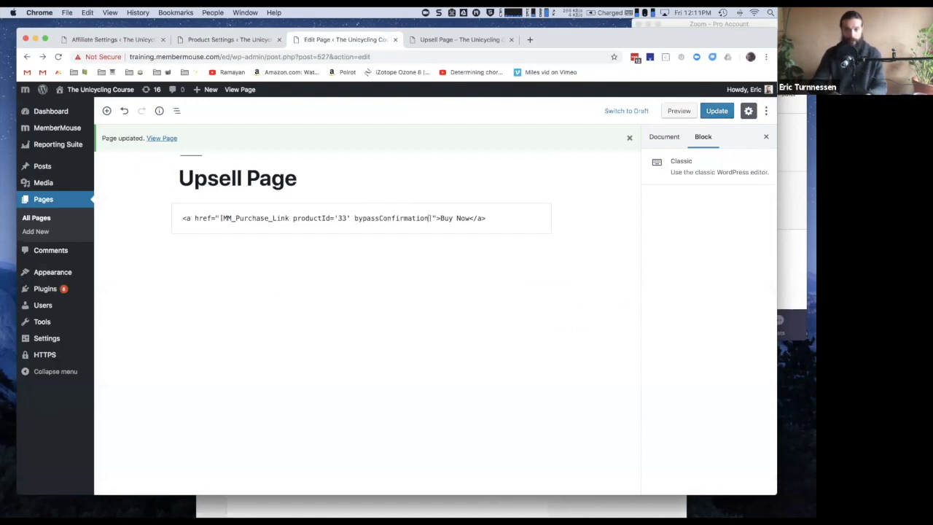
text(=')
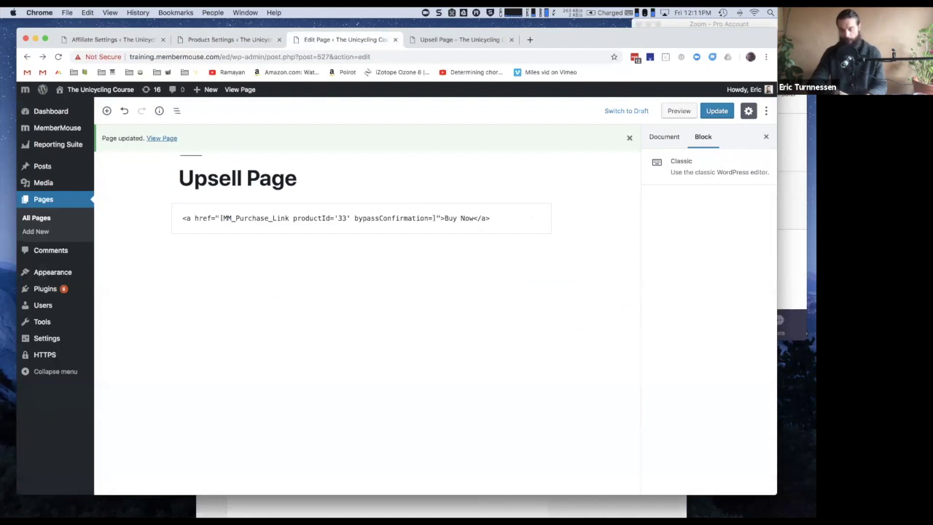
text(')
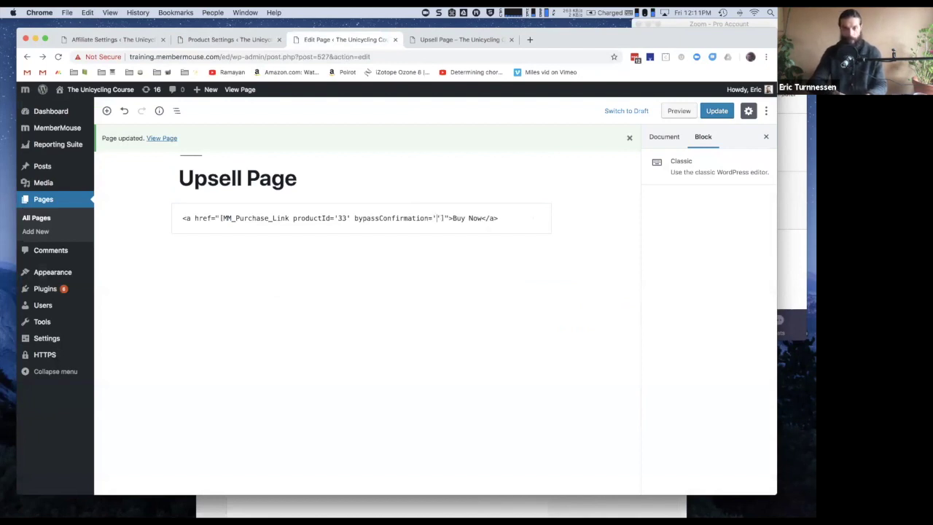
text(true)
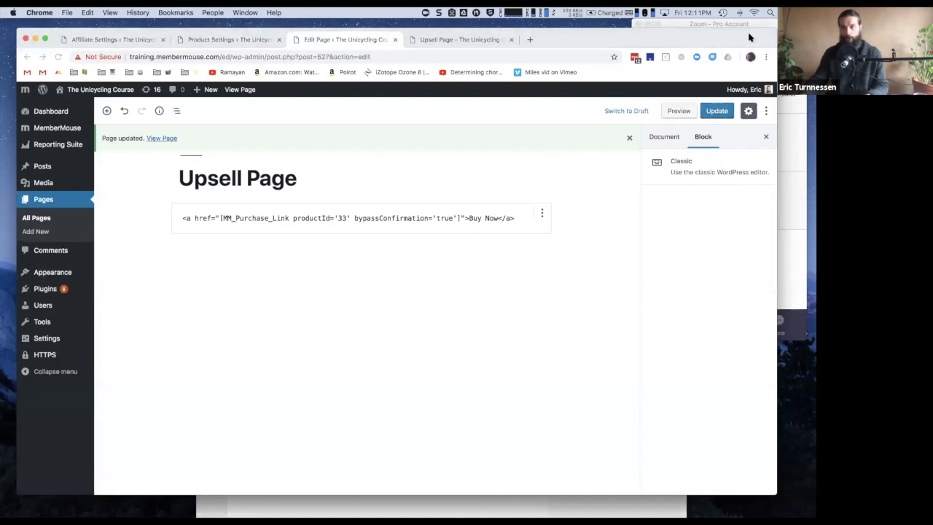
click(718, 110)
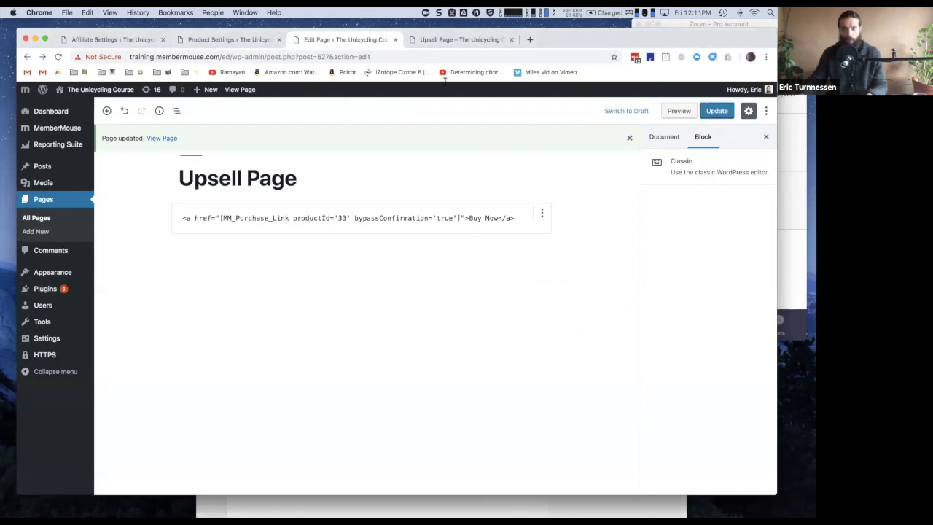
click(217, 41)
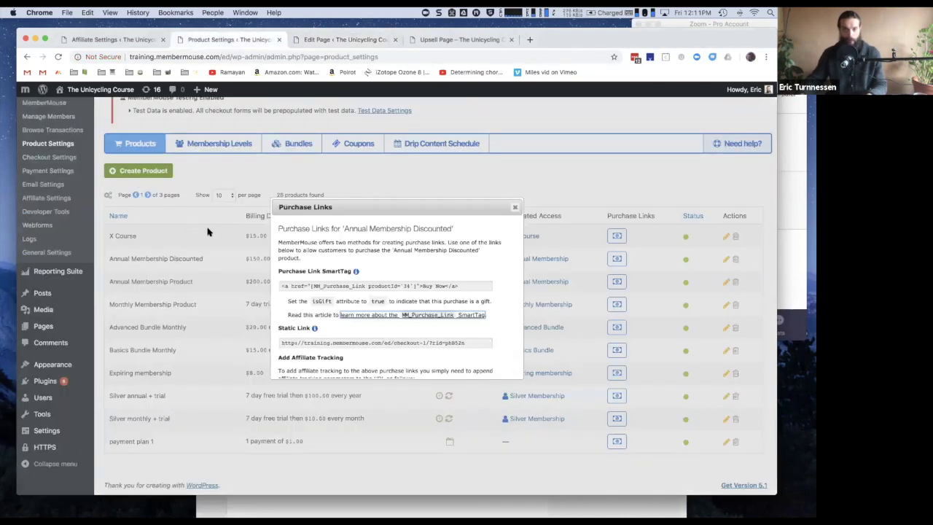
Step: Copy the Monthly Membership Product's static checkout link
click(514, 208)
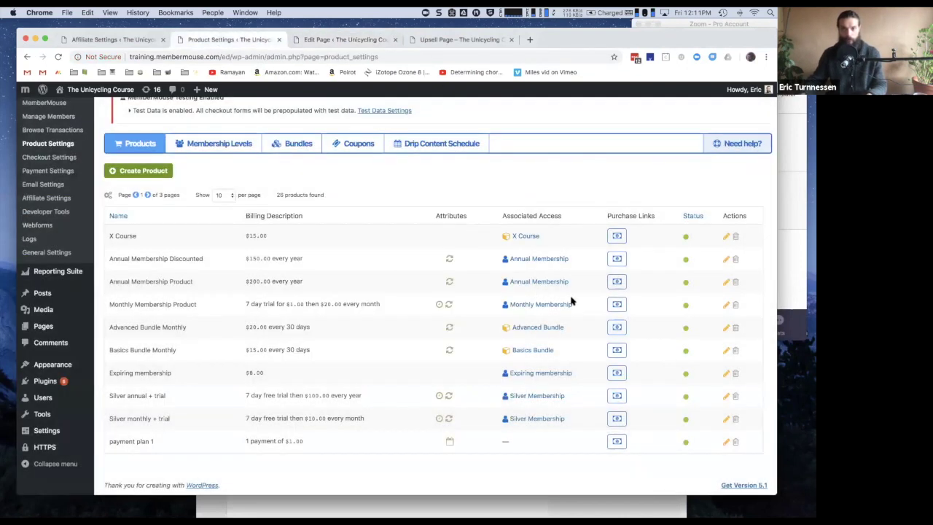
click(617, 305)
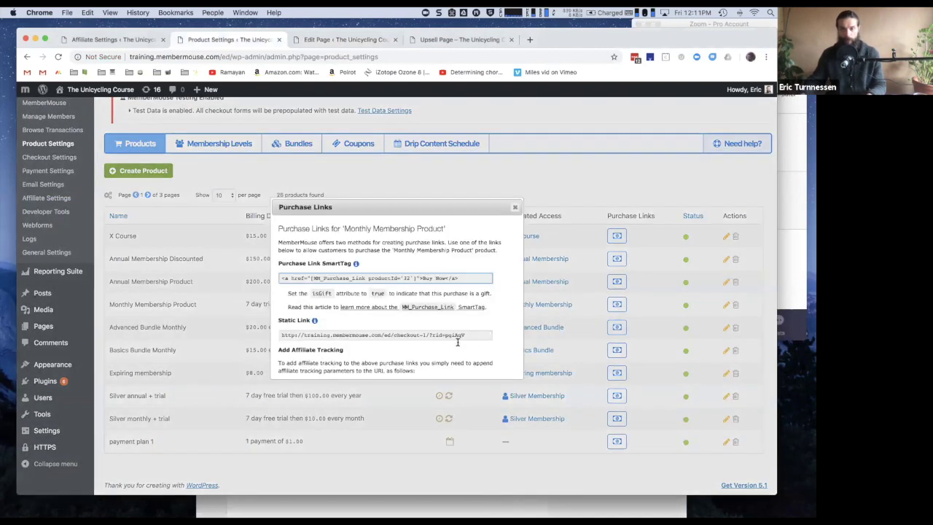
click(460, 335)
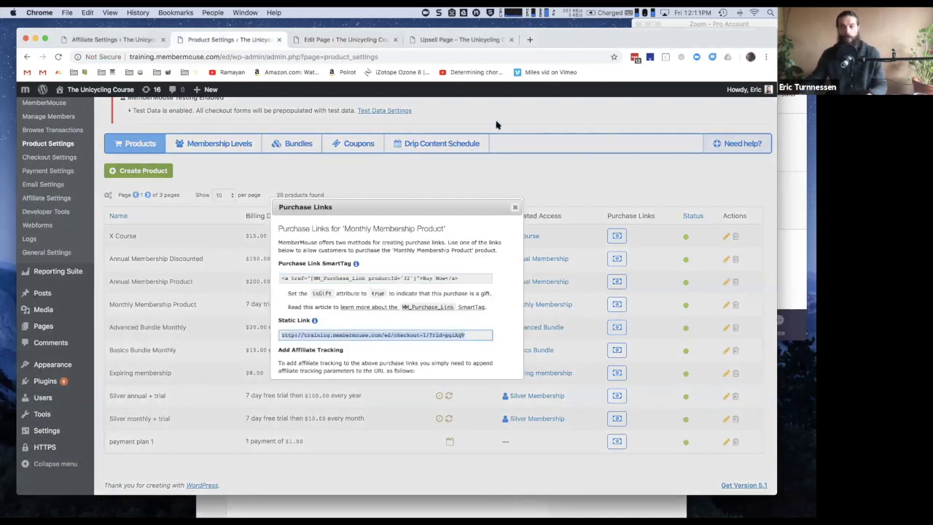
Step: In a new incognito window, submit the checkout order and take the upsell with Buy Now
click(765, 57)
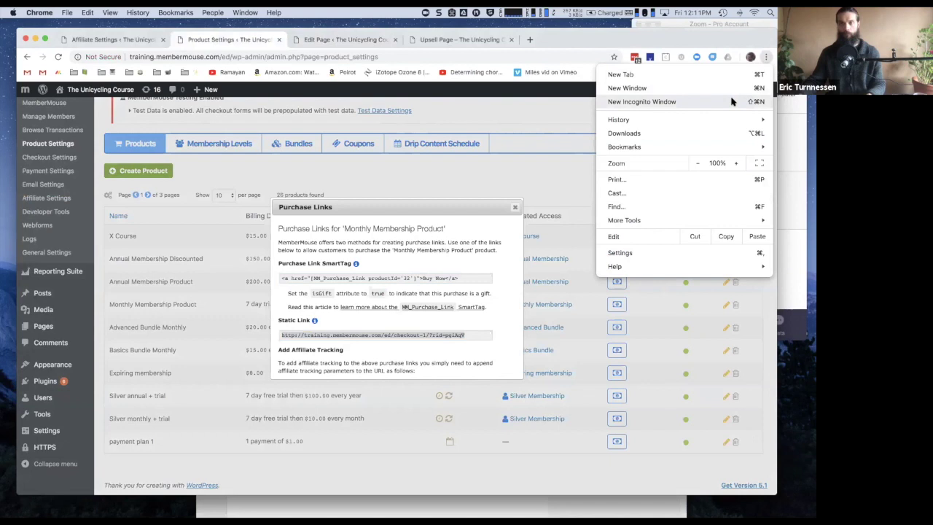
click(731, 102)
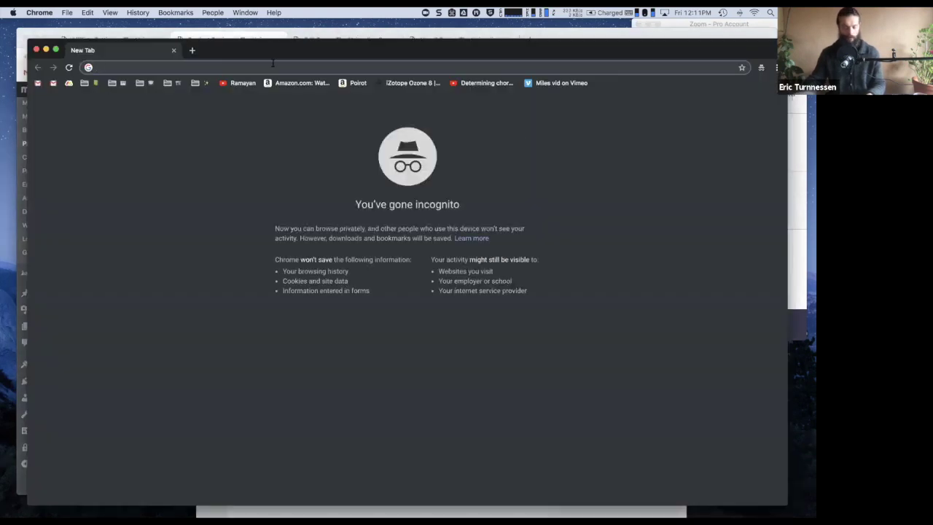
text(training.membermouse.com/ed/checkout-1/?rid=pgiAqV)
key(Return)
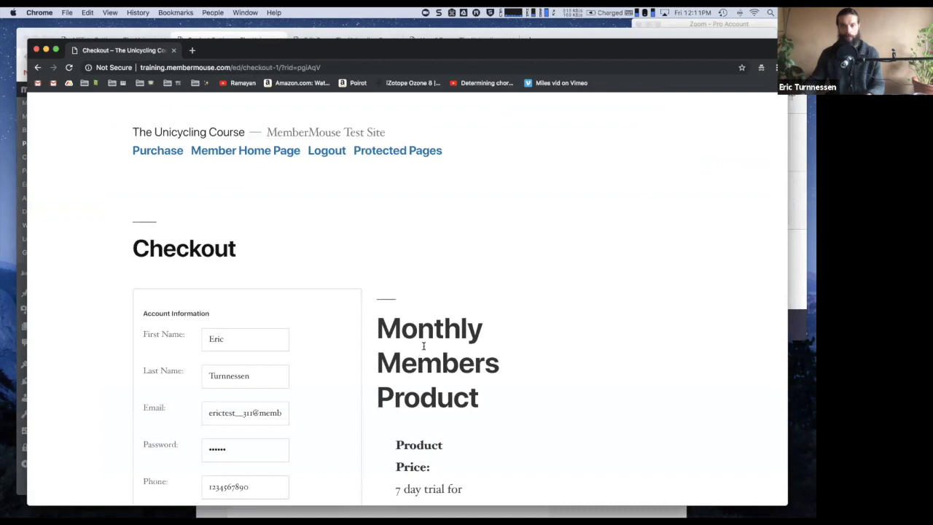
scroll(424, 347, down, 5)
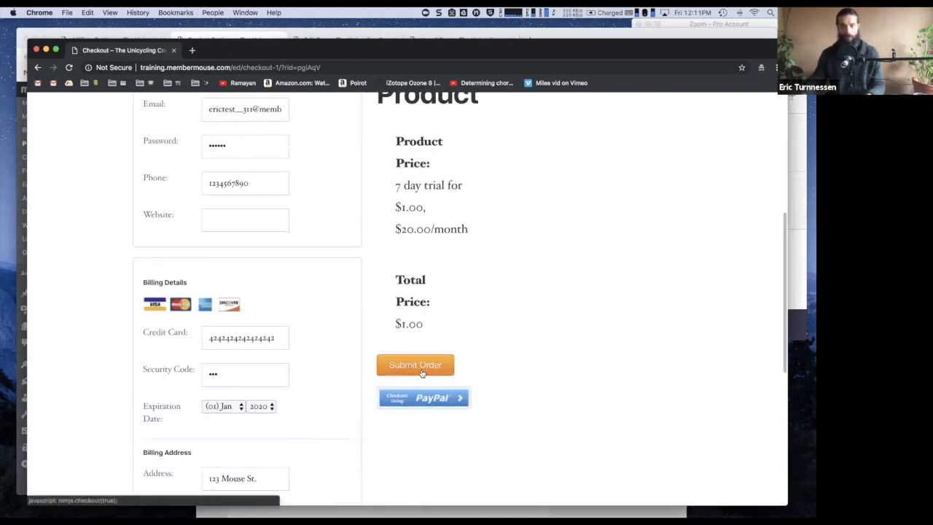
click(421, 370)
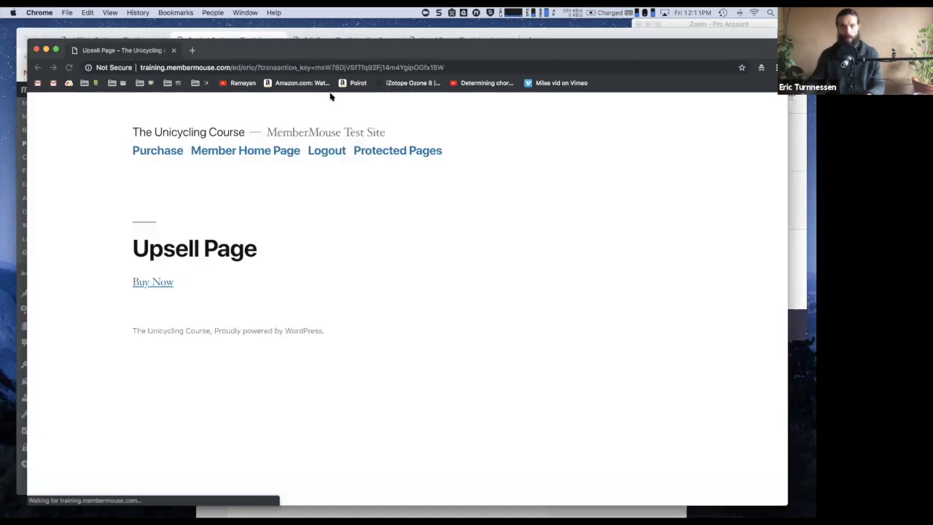
click(143, 284)
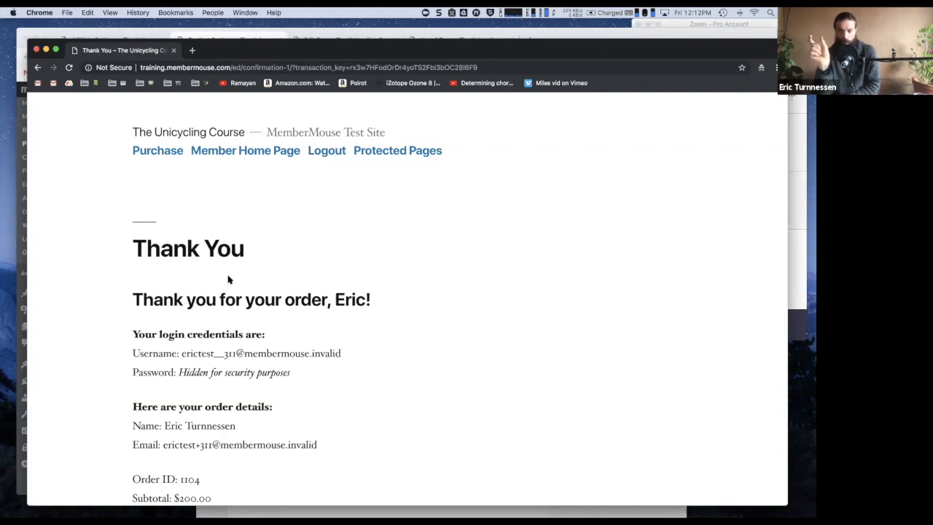
Step: Close the test windows and inspect Annual Membership Product's purchase confirmation message without saving
click(174, 50)
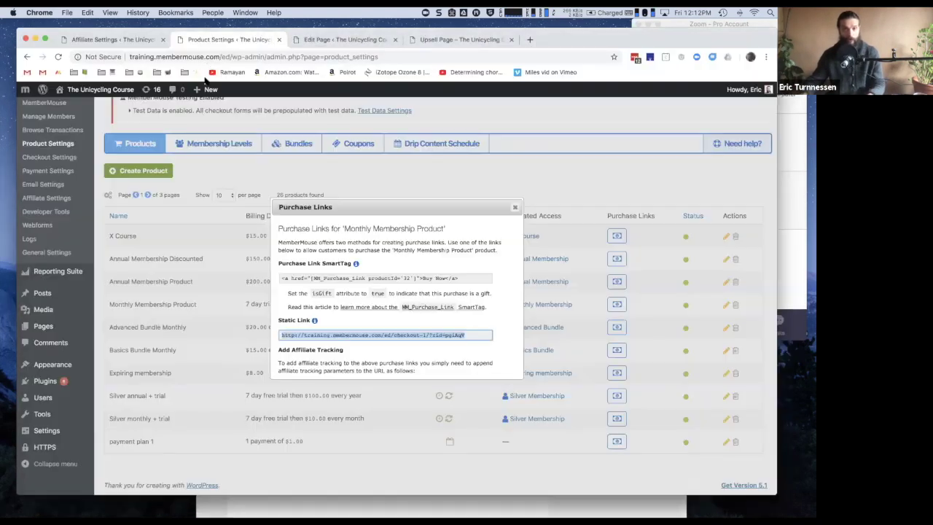
click(515, 207)
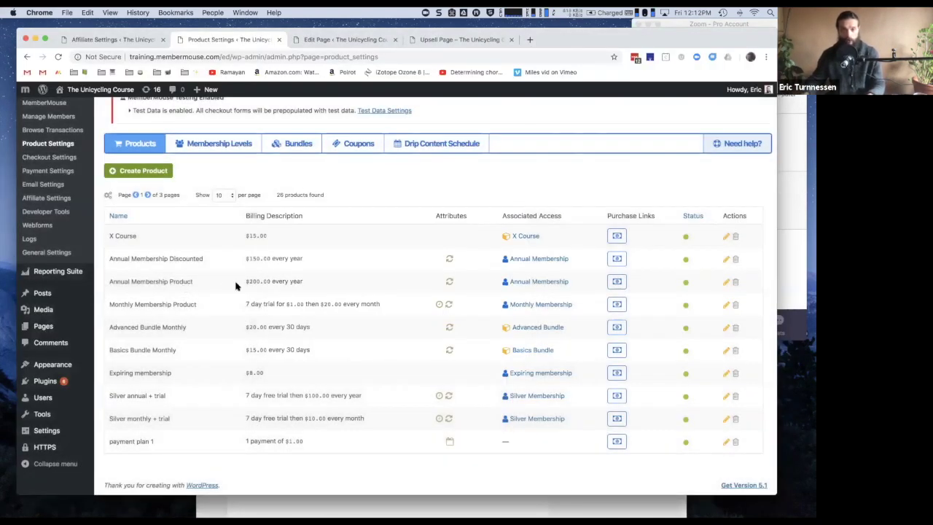
click(726, 282)
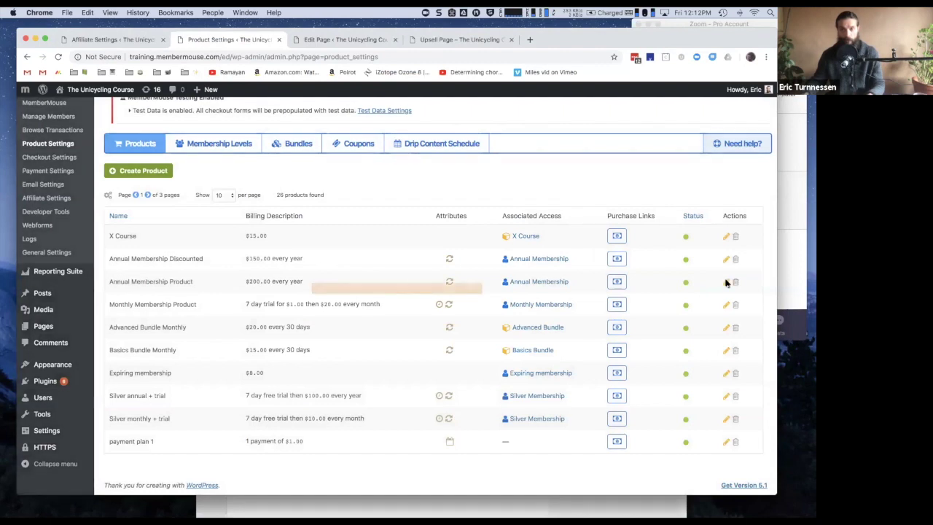
scroll(409, 314, down, 5)
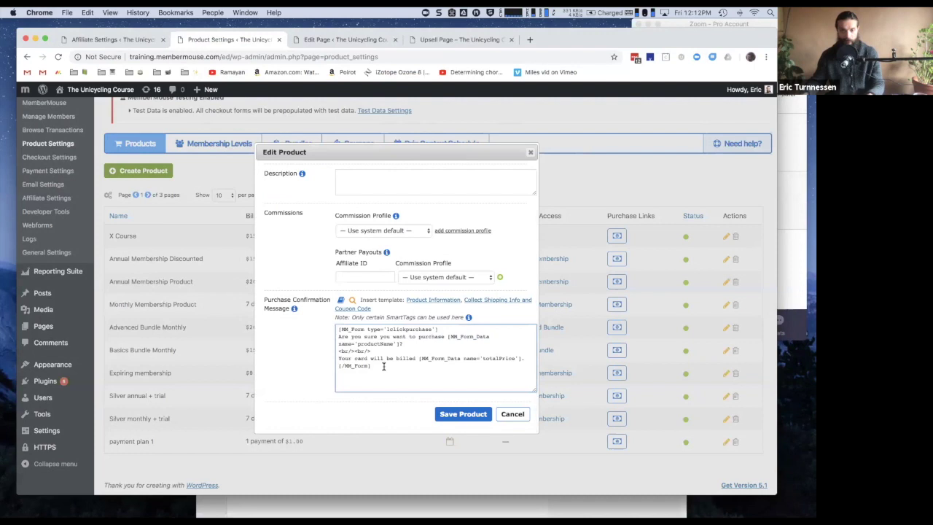
drag(373, 365, 338, 328)
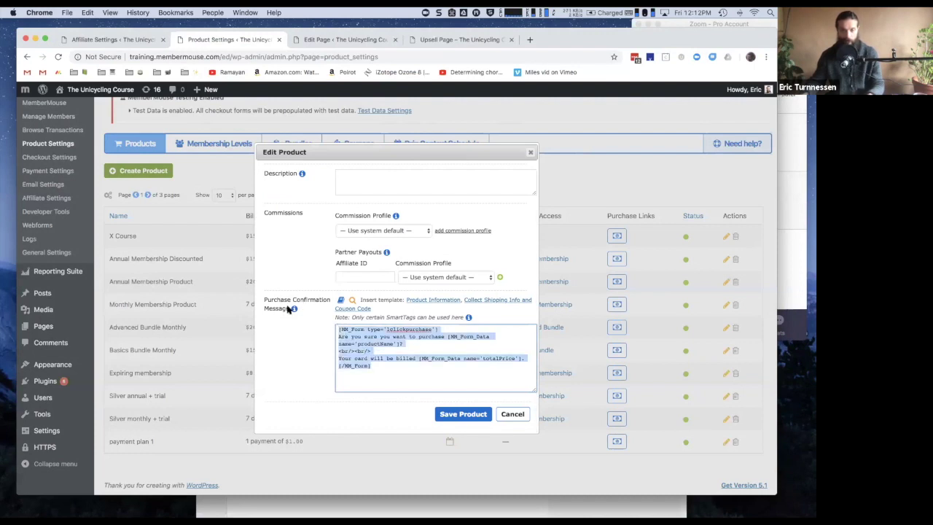
click(341, 336)
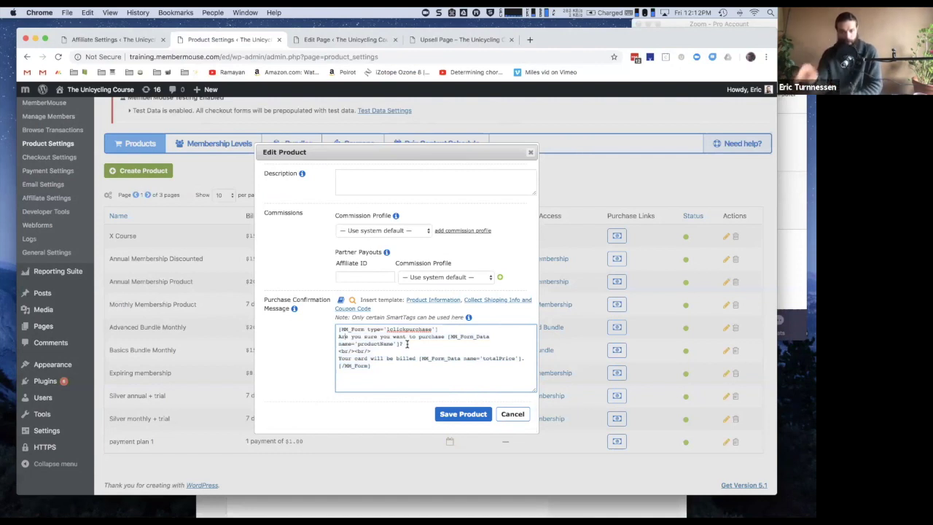
drag(393, 373, 340, 328)
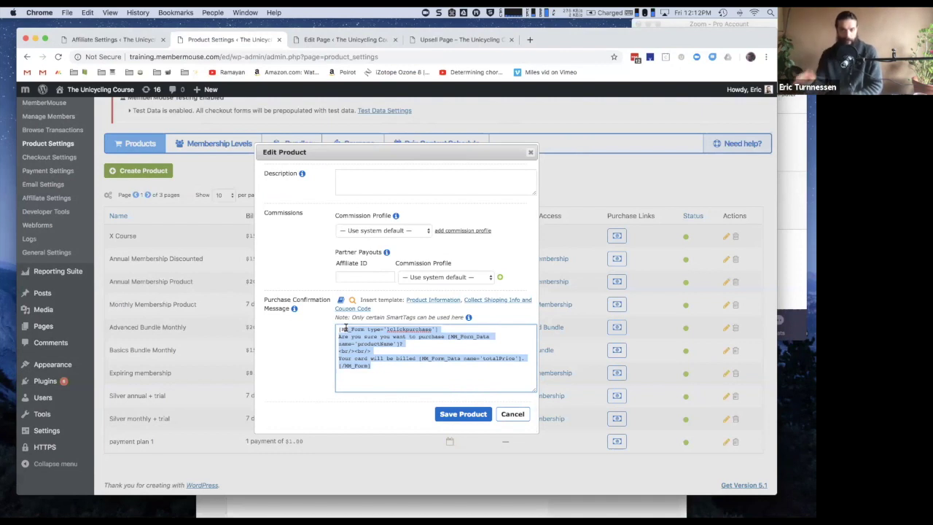
click(512, 413)
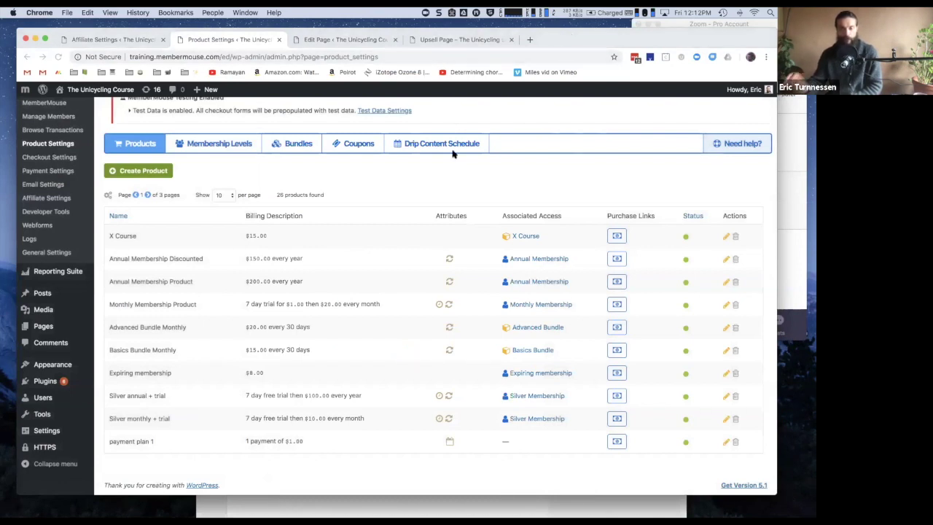
Step: Select the Annual Membership Discounted purchase-link SmartTag code, then close the purchase links window
click(326, 102)
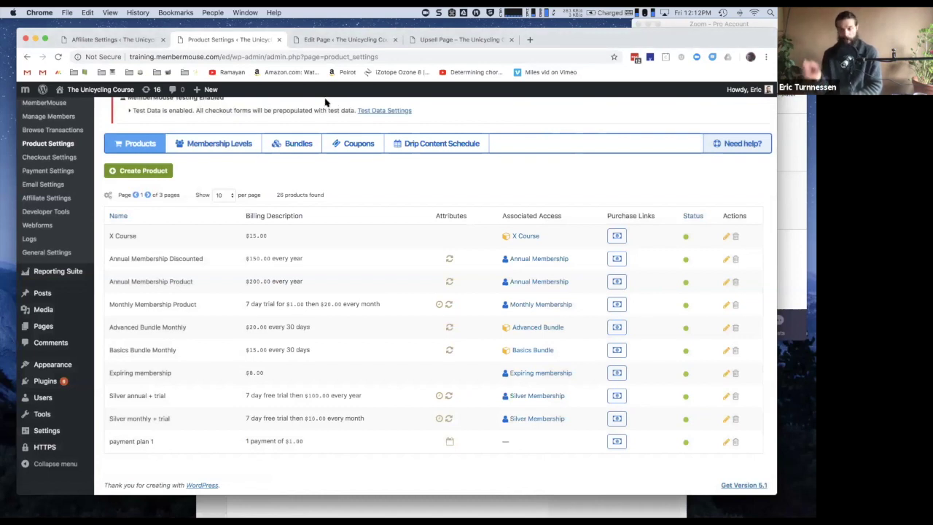
drag(312, 288, 481, 287)
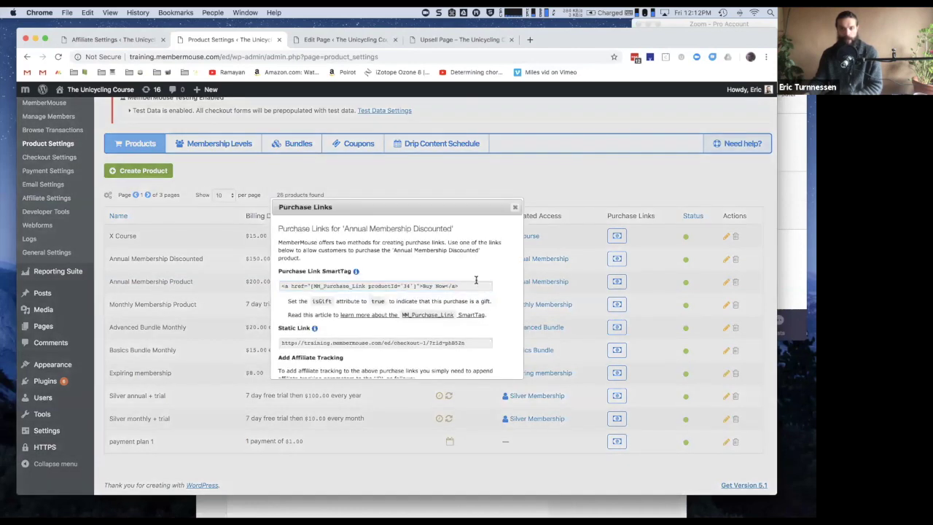
click(472, 283)
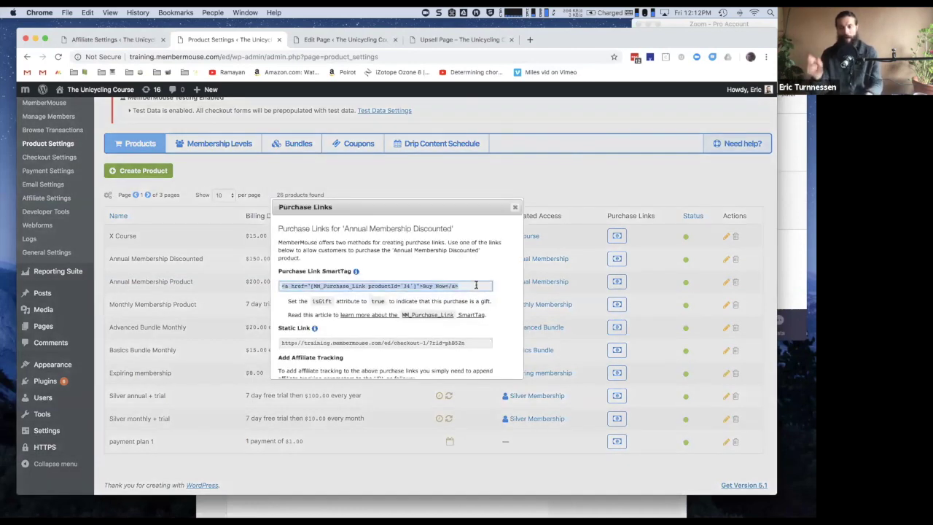
click(515, 208)
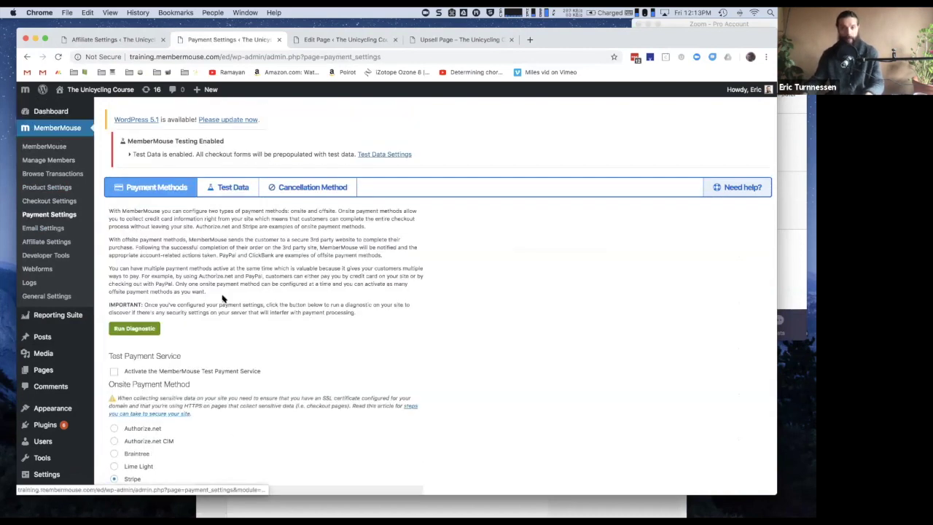
scroll(226, 299, down, 10)
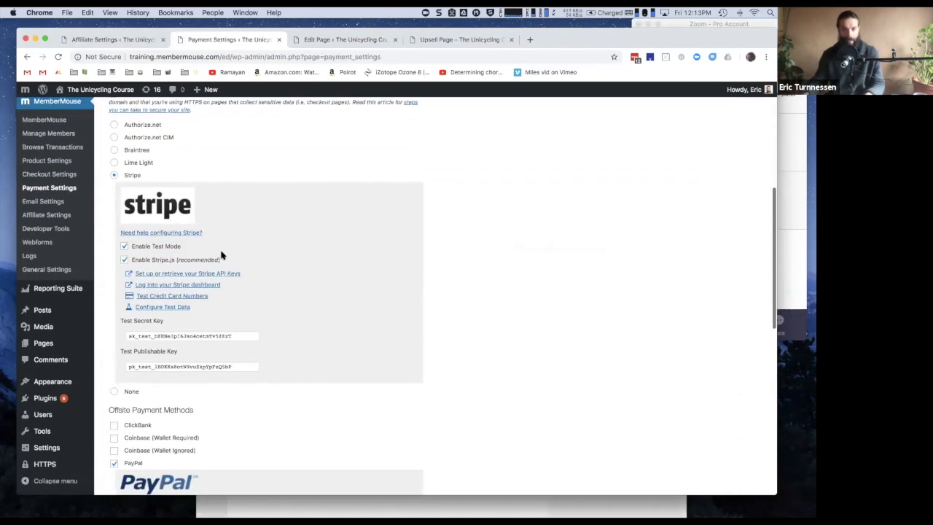
scroll(218, 283, down, 3)
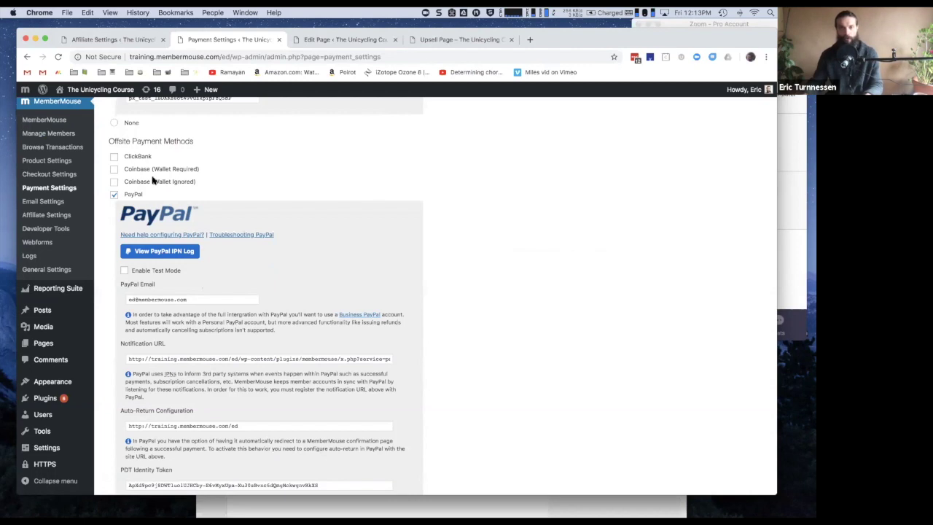
scroll(200, 166, up, 10)
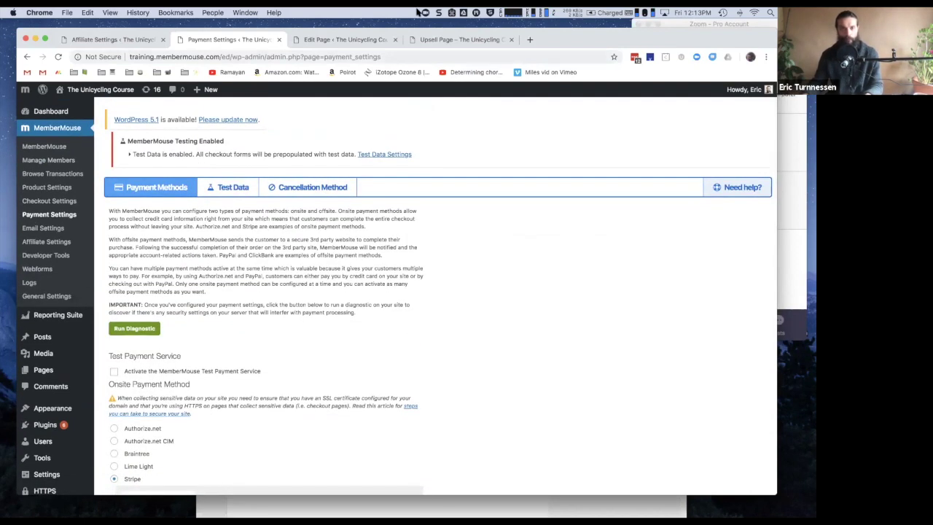